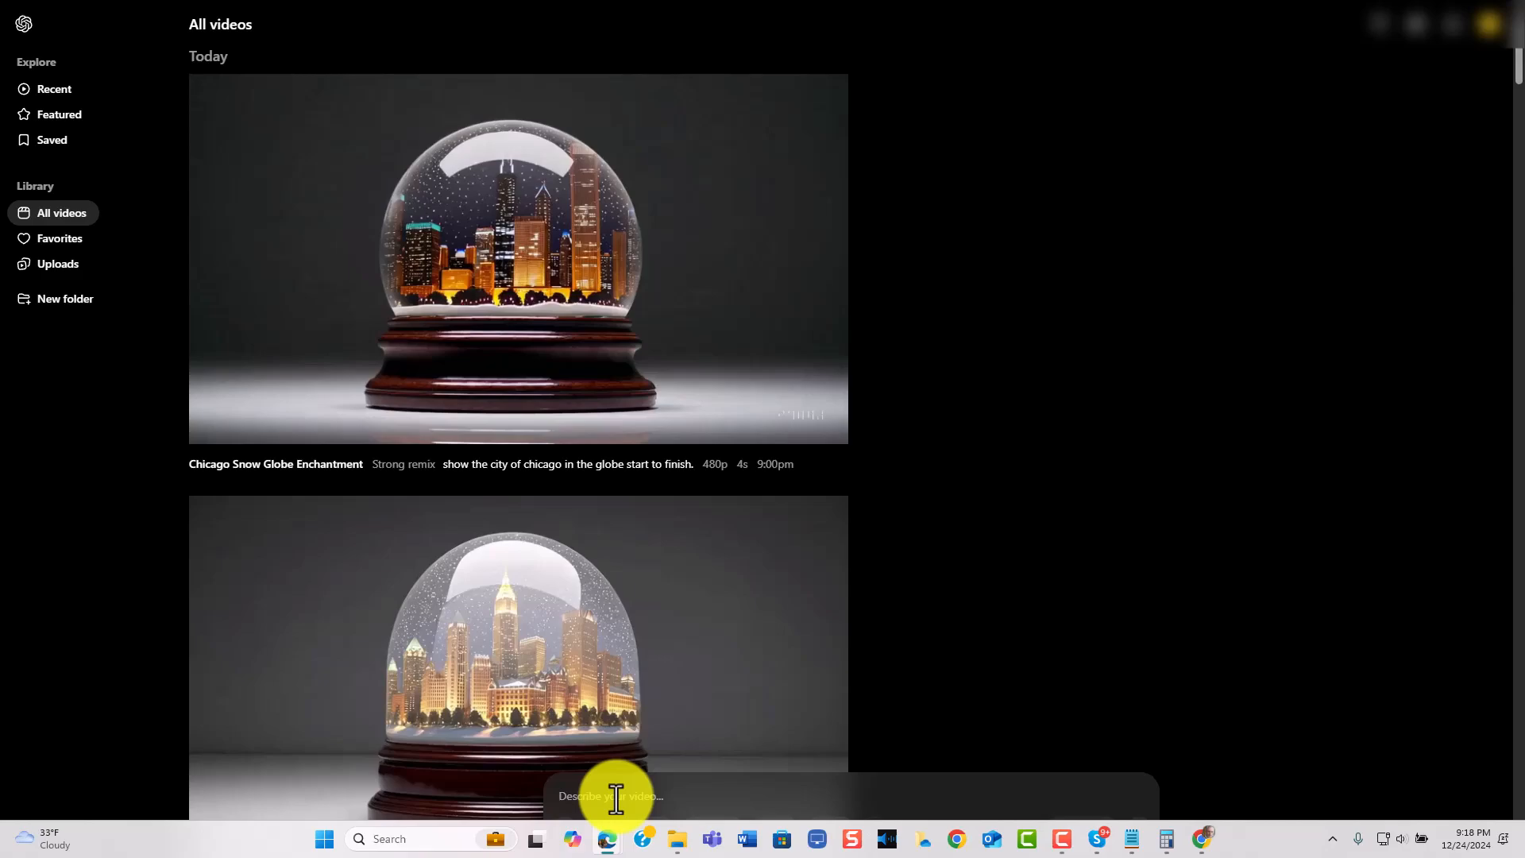
Enter the video prompt "city of chicago skyline at night inside of a snow globe with snow falling" and set the variations to 2 videos
{"action": "type", "text": "city of chicago skyline at night inside of a snow globe with snow falling"}
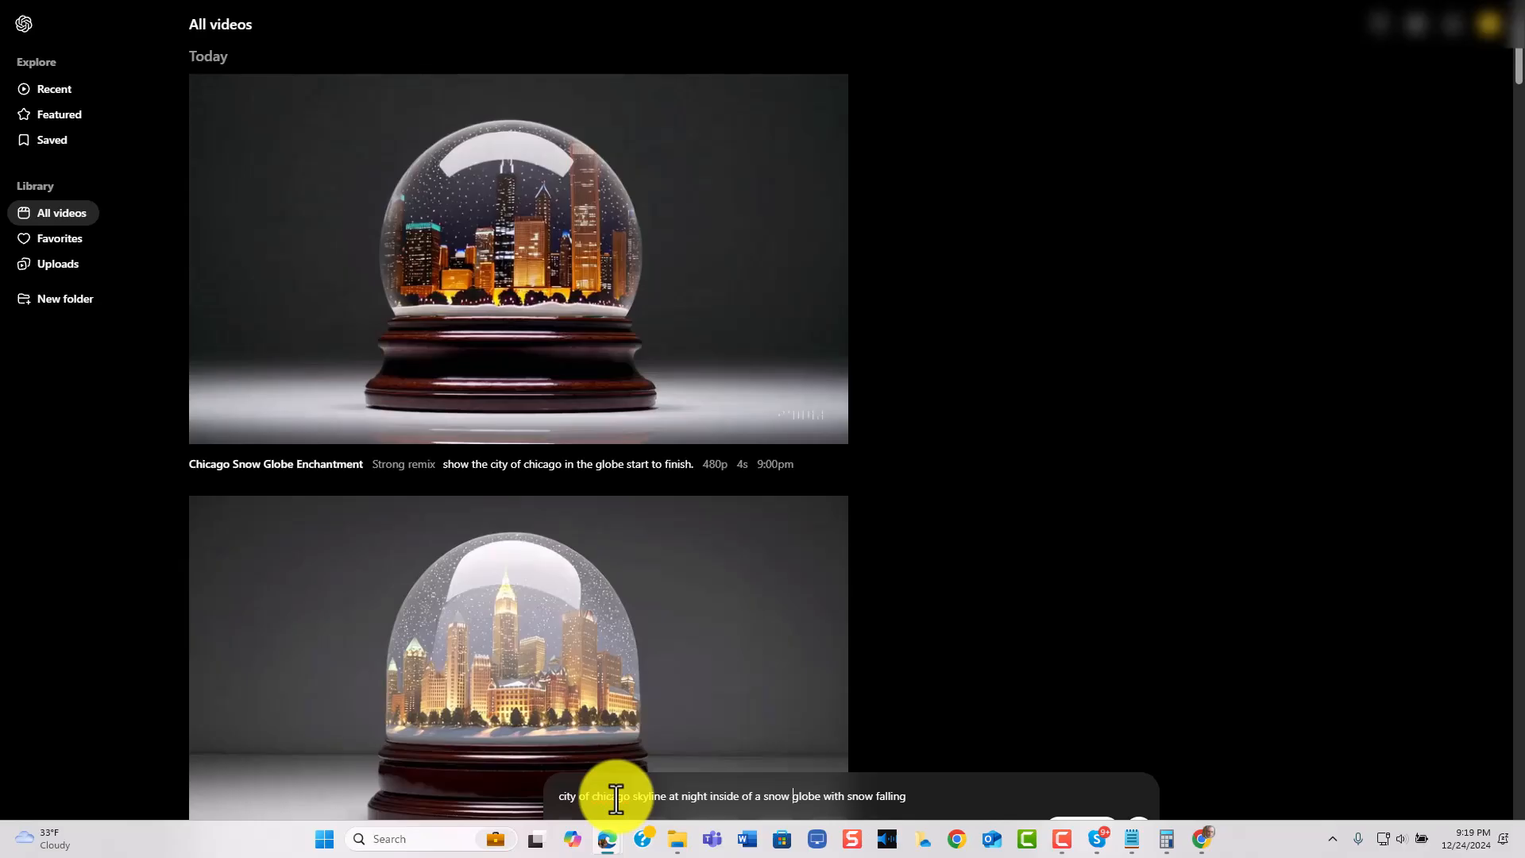
{"action": "mouse_move", "coordinate": [586, 629]}
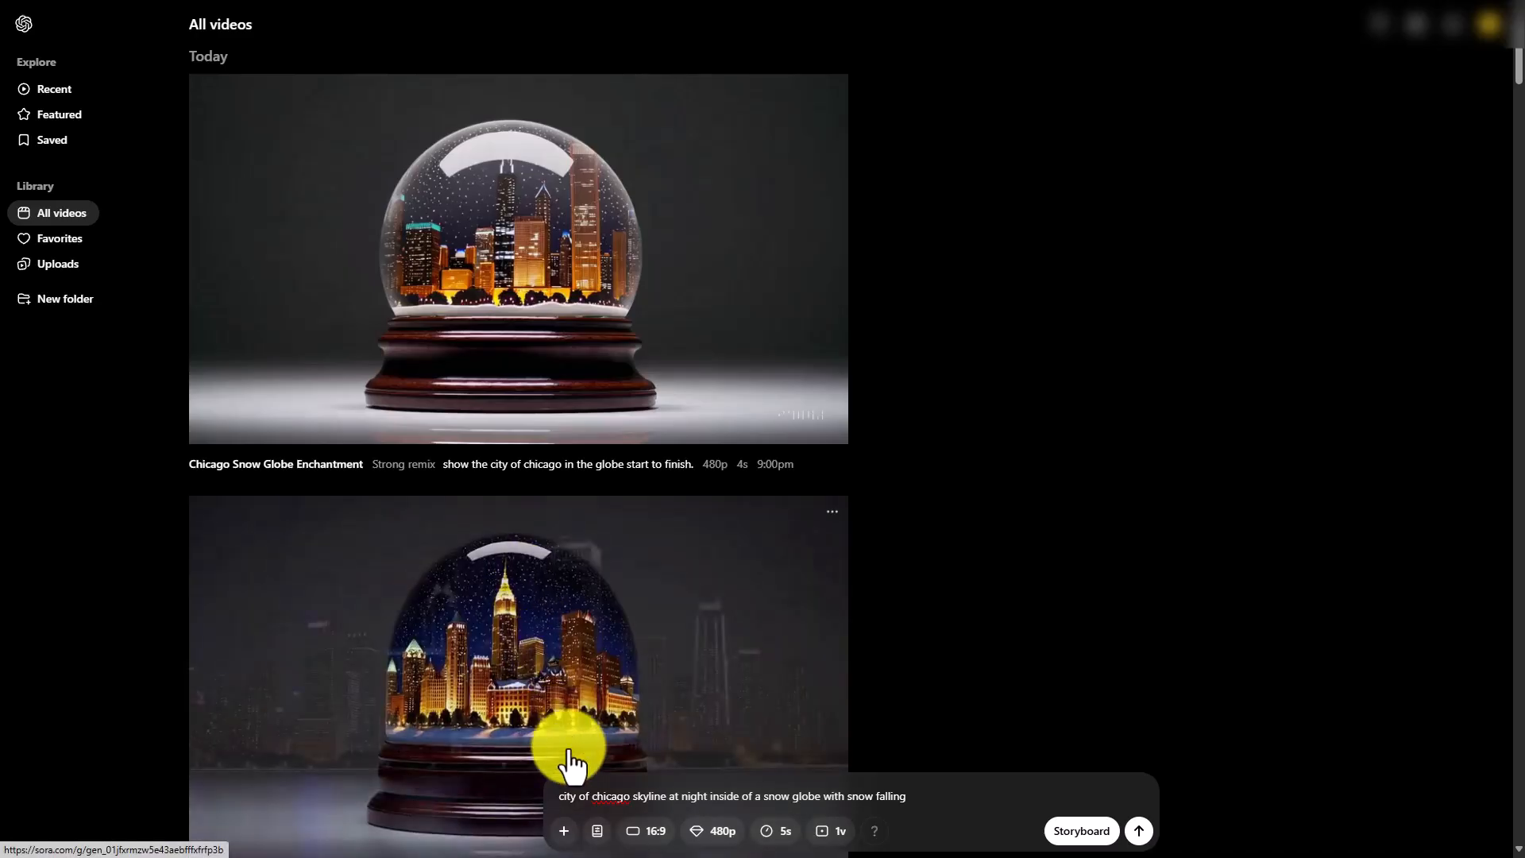
{"action": "left_click", "coordinate": [597, 831]}
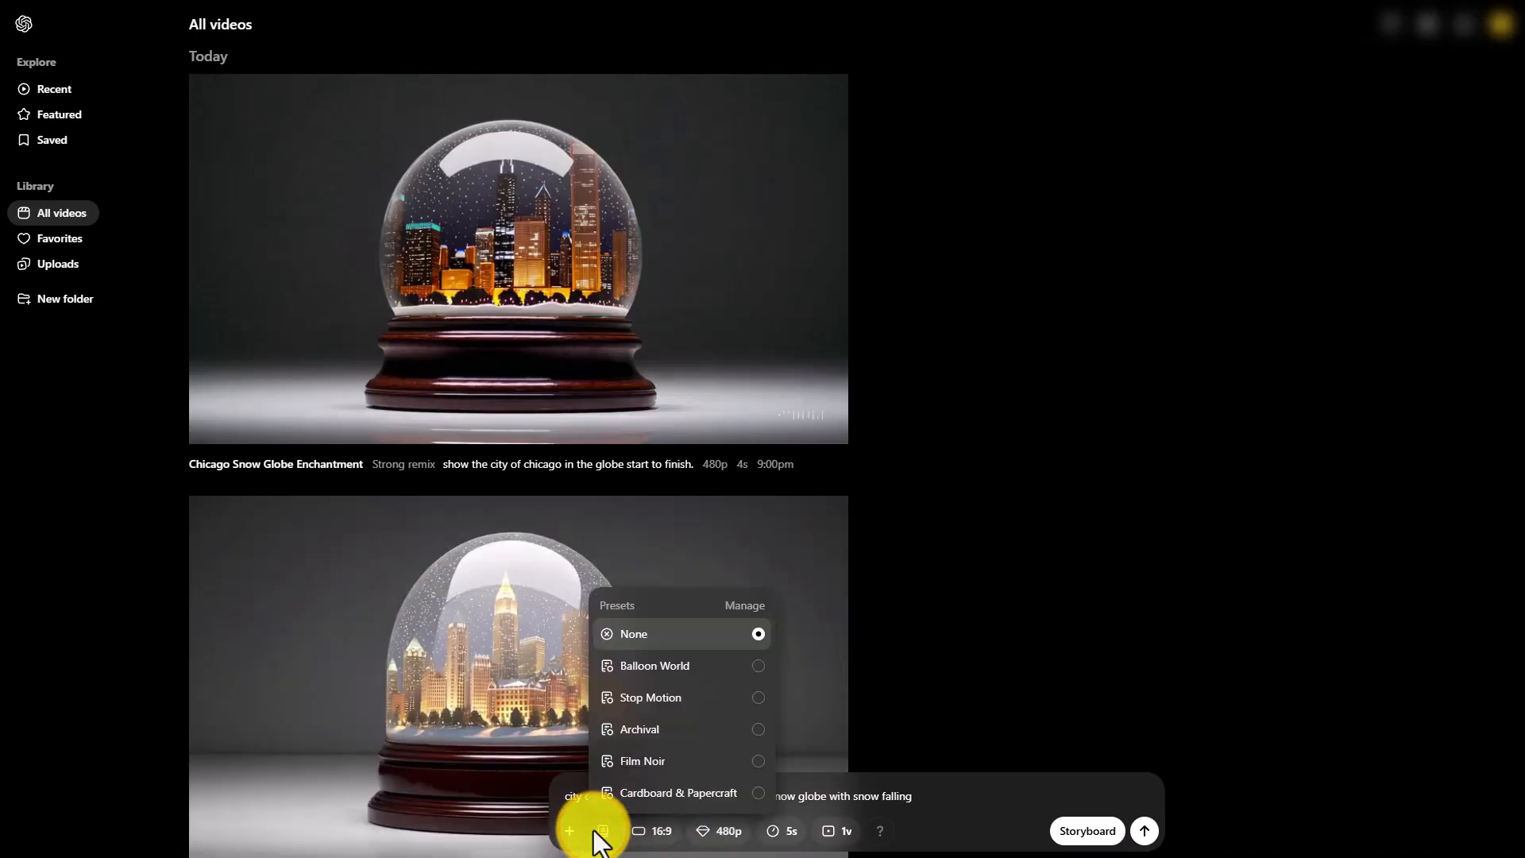
{"action": "left_click", "coordinate": [918, 653]}
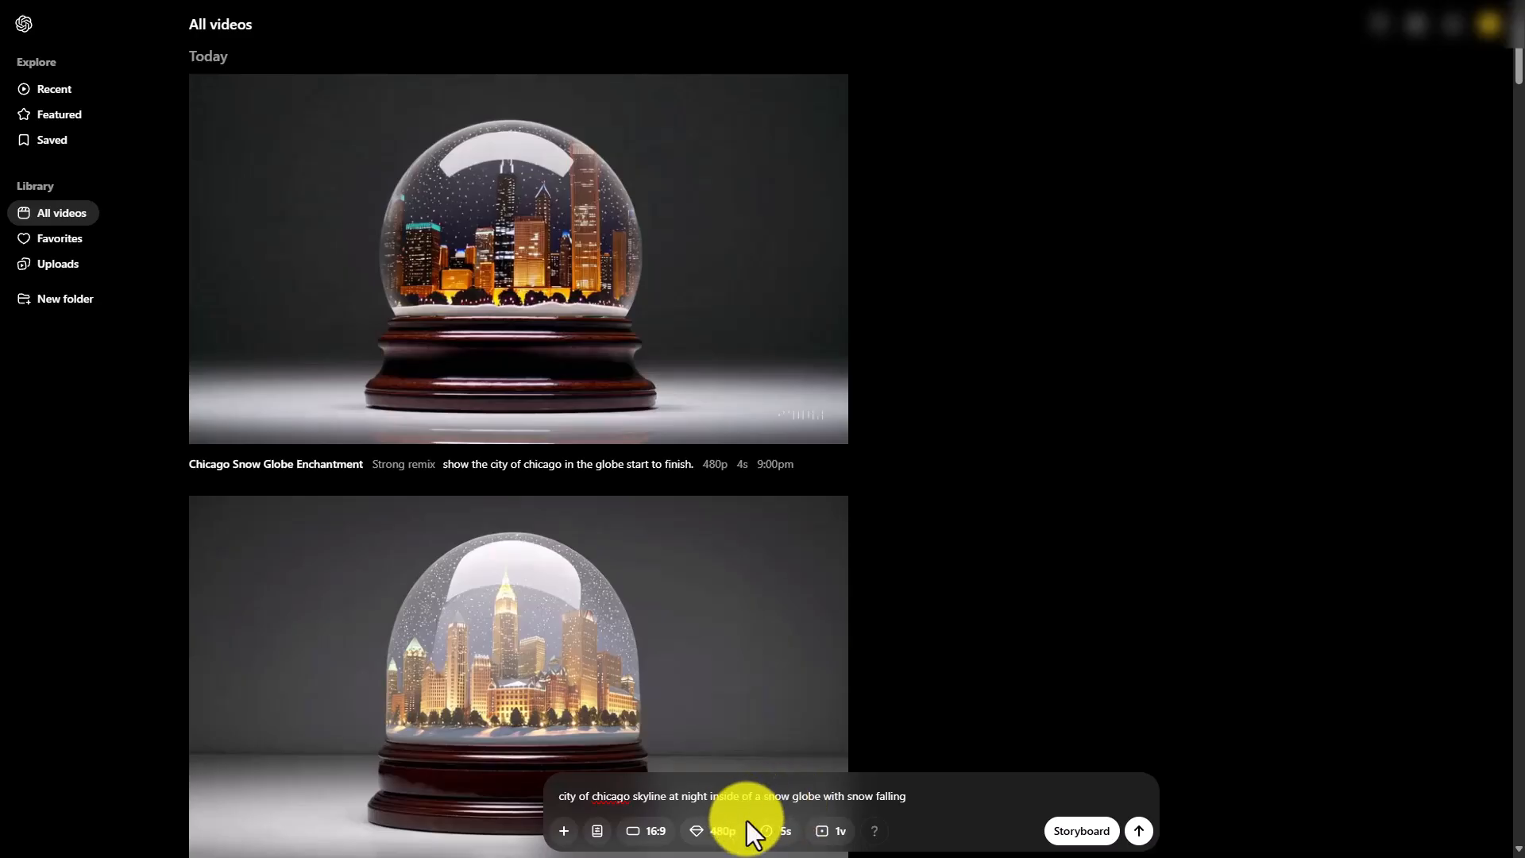
{"action": "left_click", "coordinate": [832, 834]}
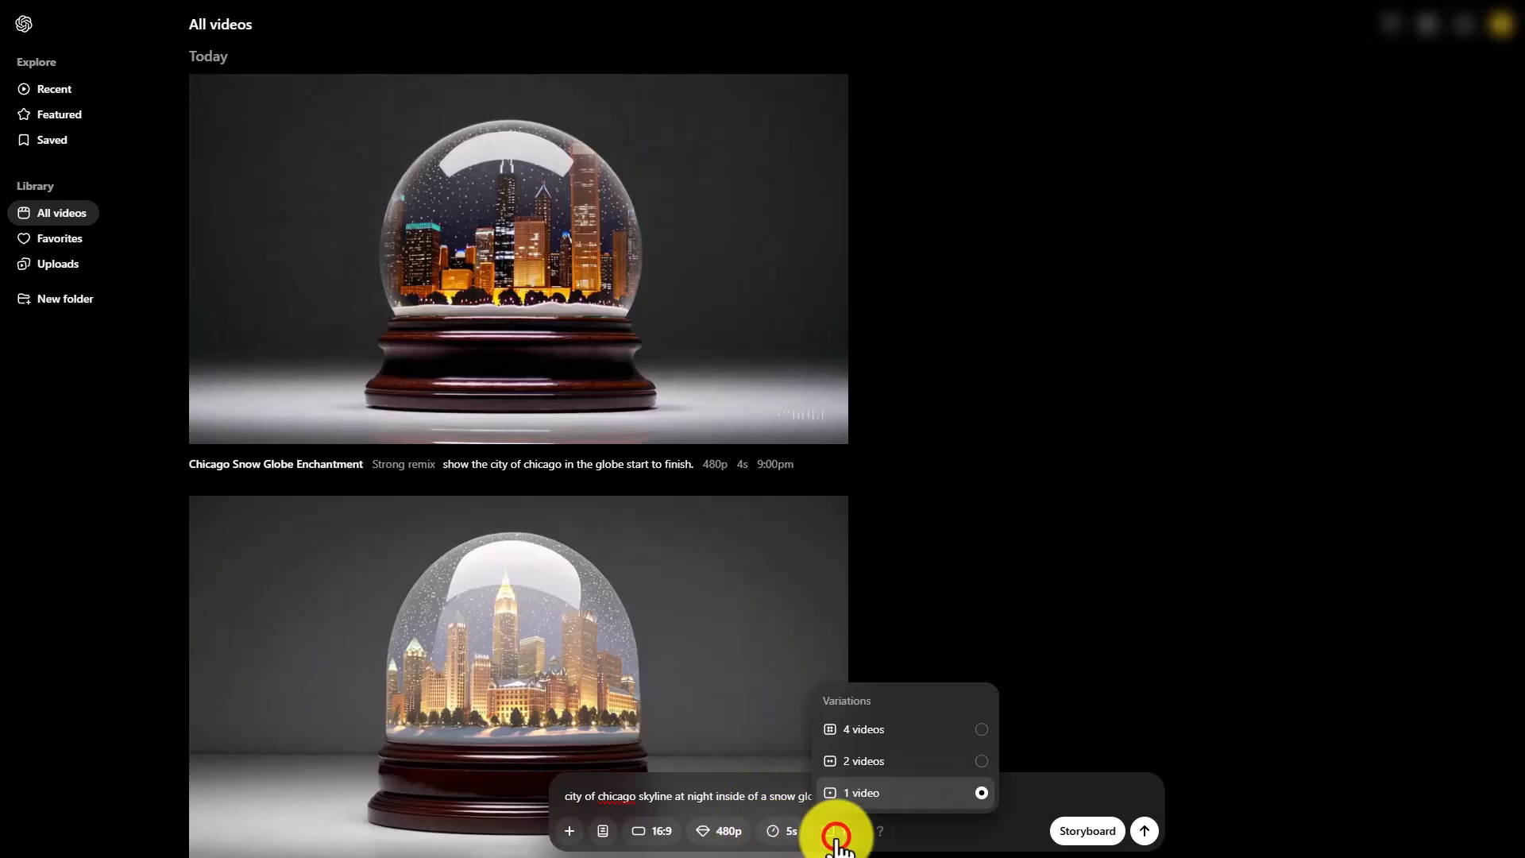
{"action": "left_click", "coordinate": [984, 767]}
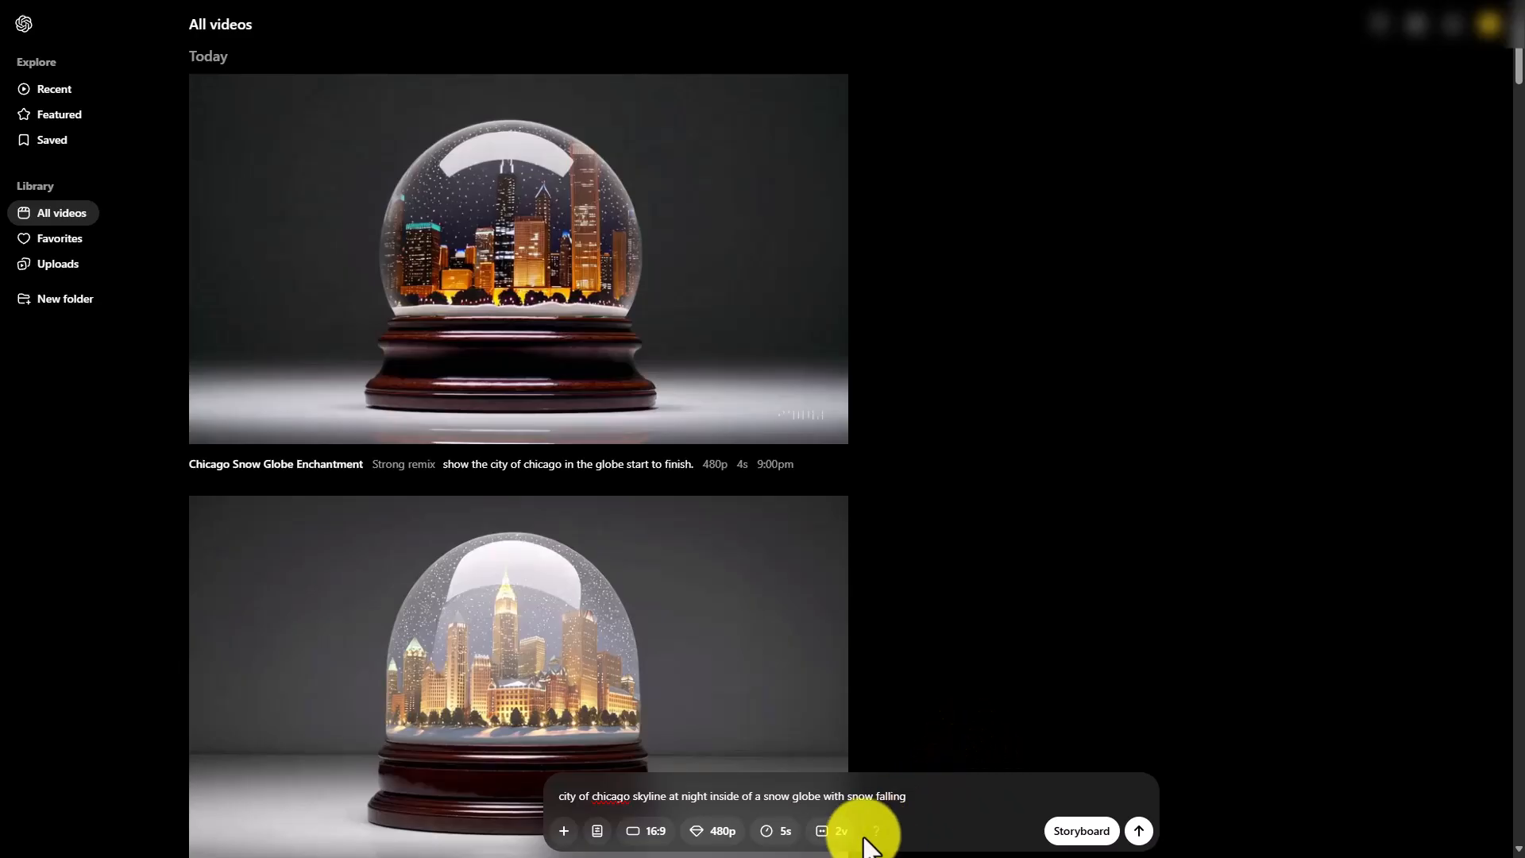
Check the generation's credit cost and the account's remaining credits, and create the video from the prompt
{"action": "mouse_move", "coordinate": [880, 827]}
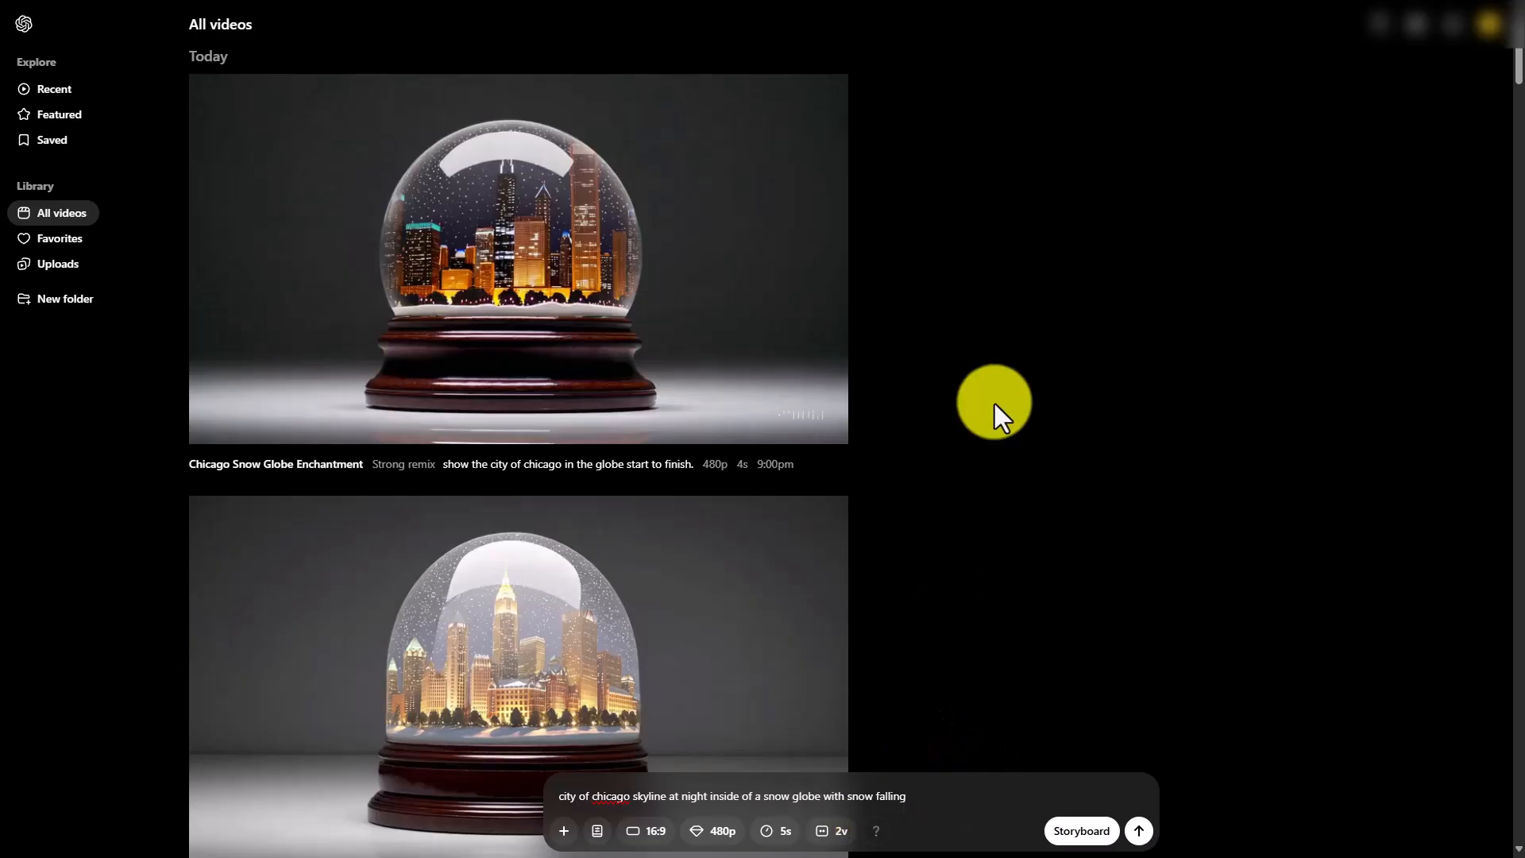
{"action": "left_click", "coordinate": [994, 403]}
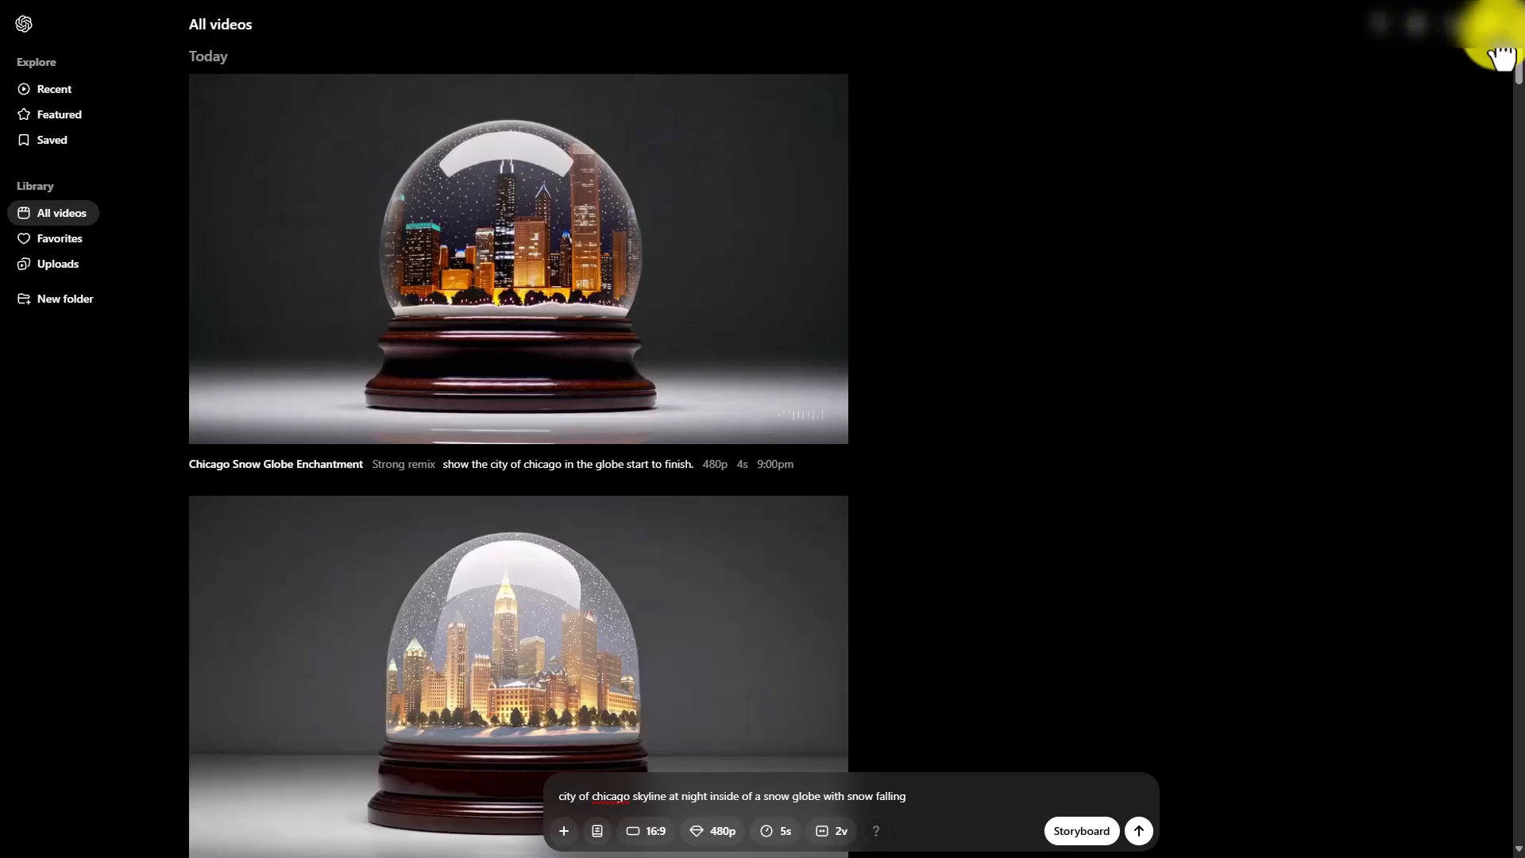
{"action": "left_click", "coordinate": [1489, 26]}
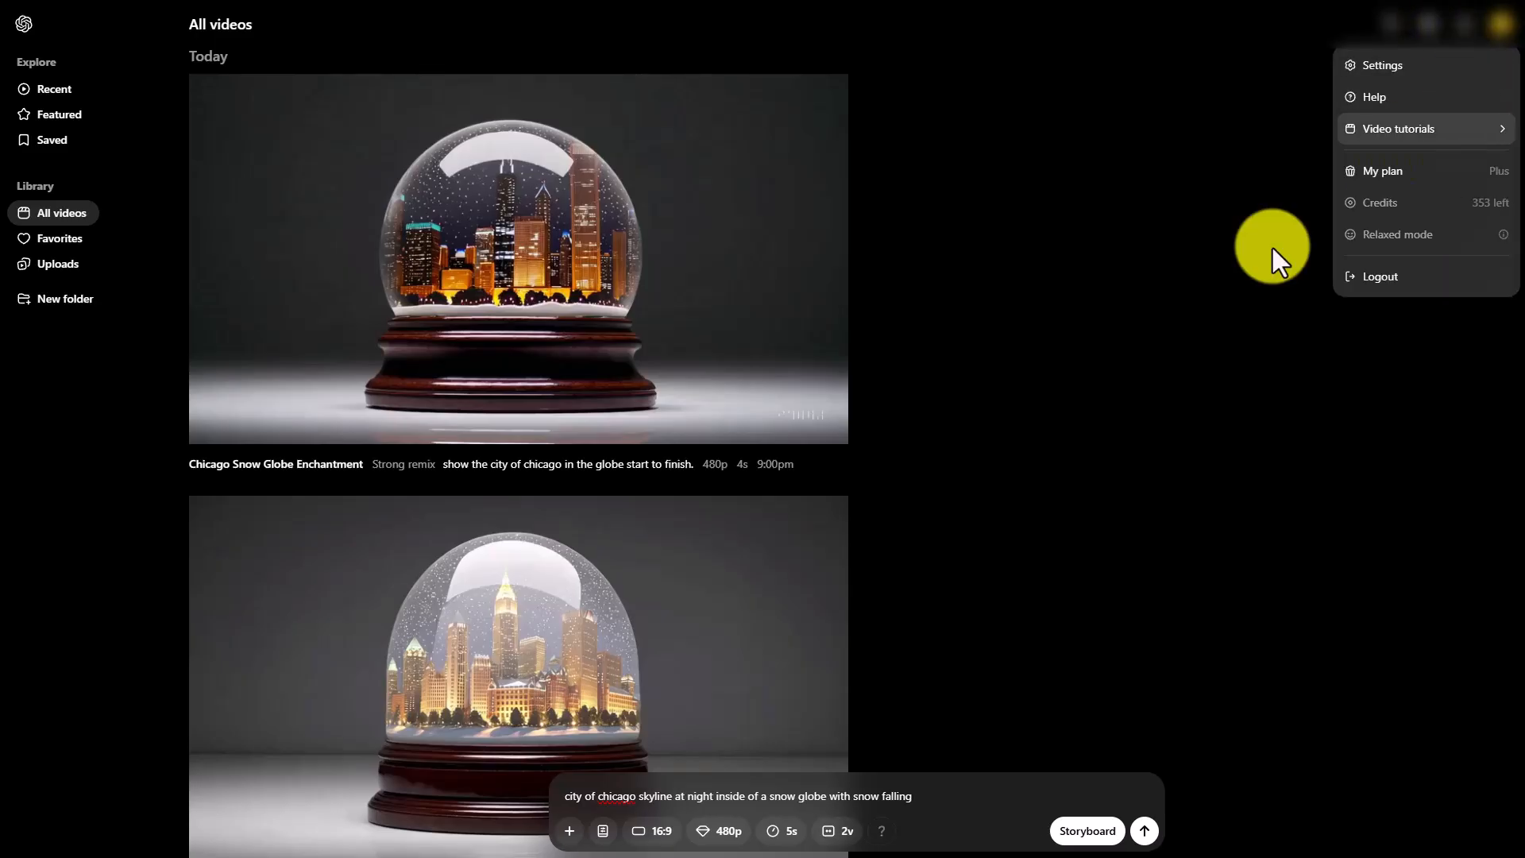
{"action": "left_click", "coordinate": [1184, 283]}
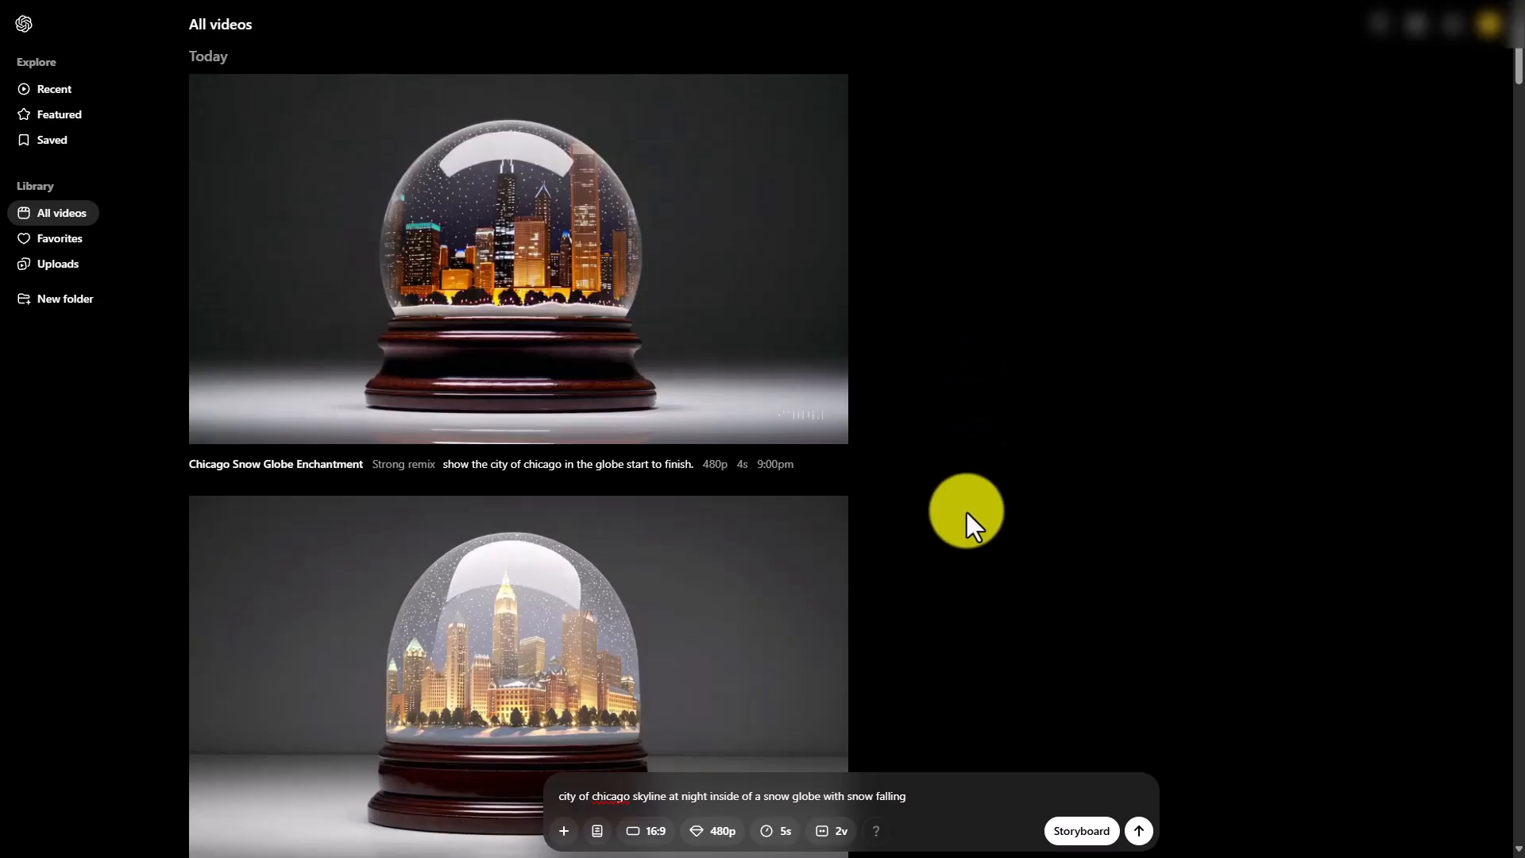
{"action": "left_click", "coordinate": [1138, 827]}
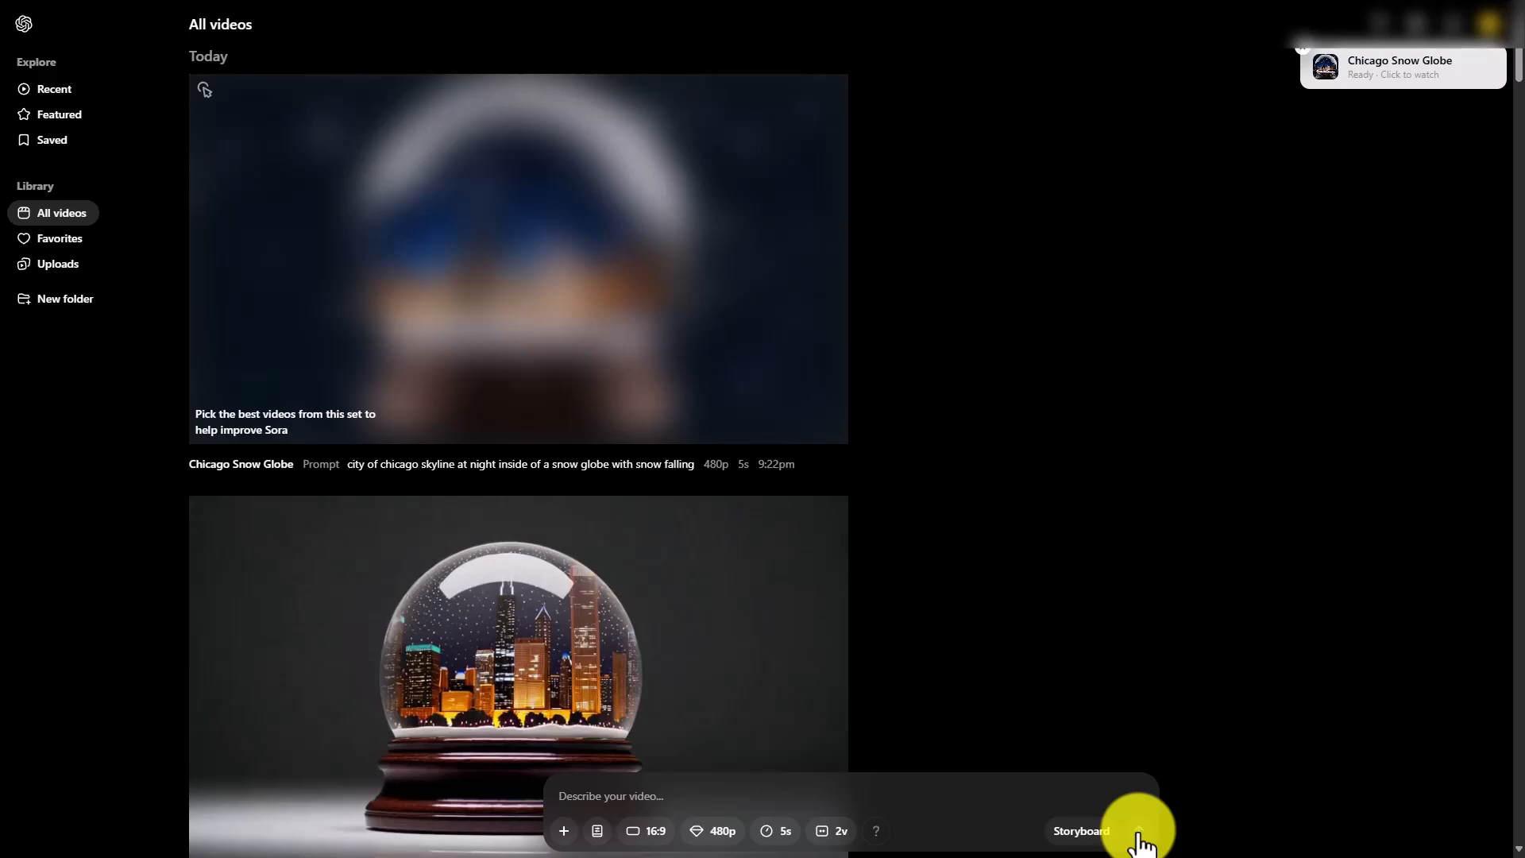
Open the generated Chicago Snow Globe set and keep two videos: the close-up globe with swirling snow and the full globe directly above it
{"action": "left_click", "coordinate": [1385, 77]}
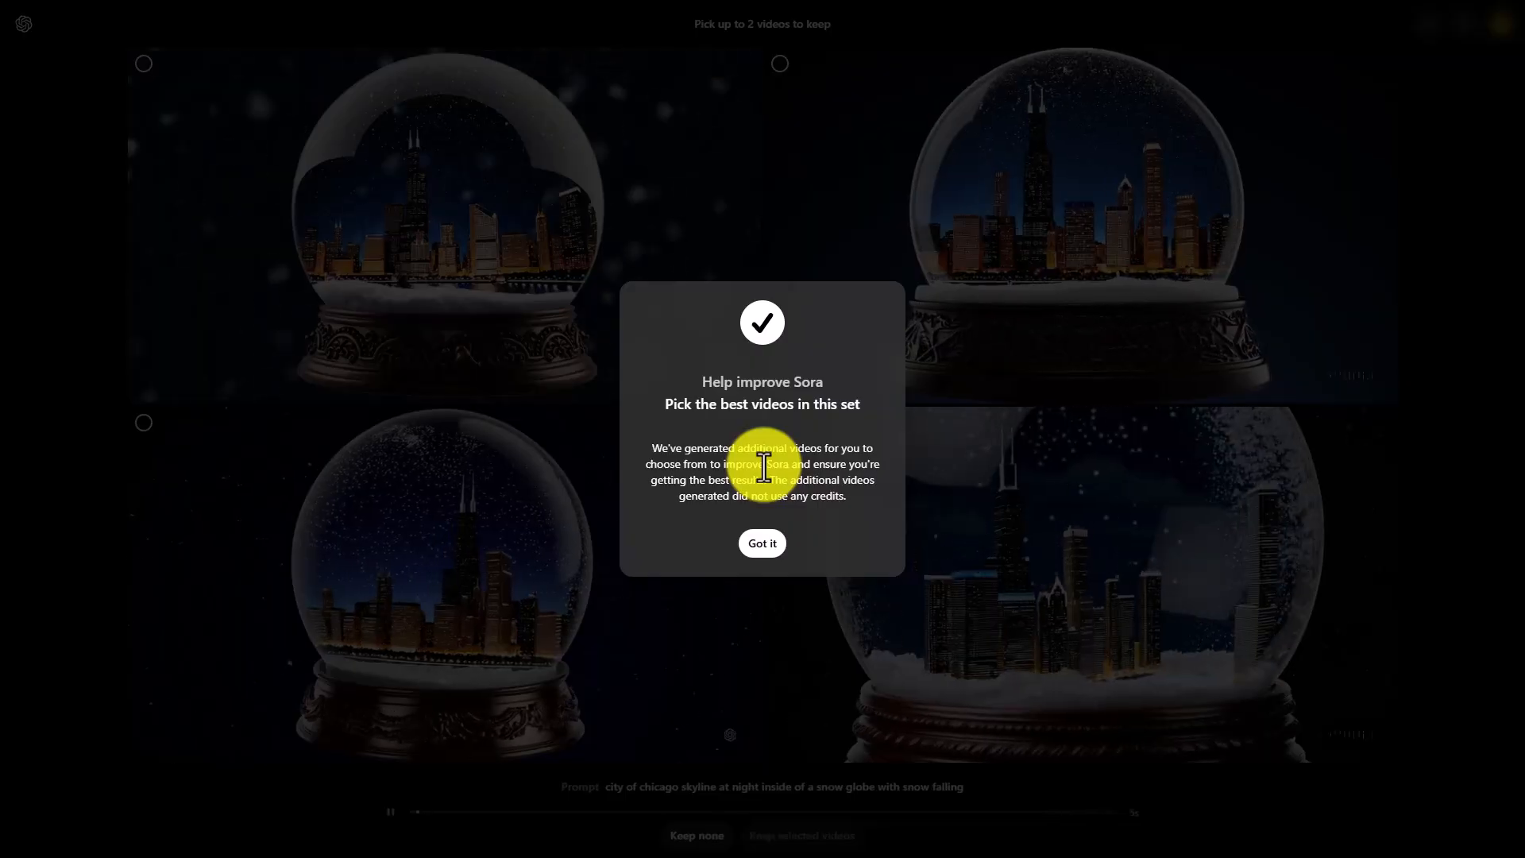
{"action": "left_click", "coordinate": [754, 547]}
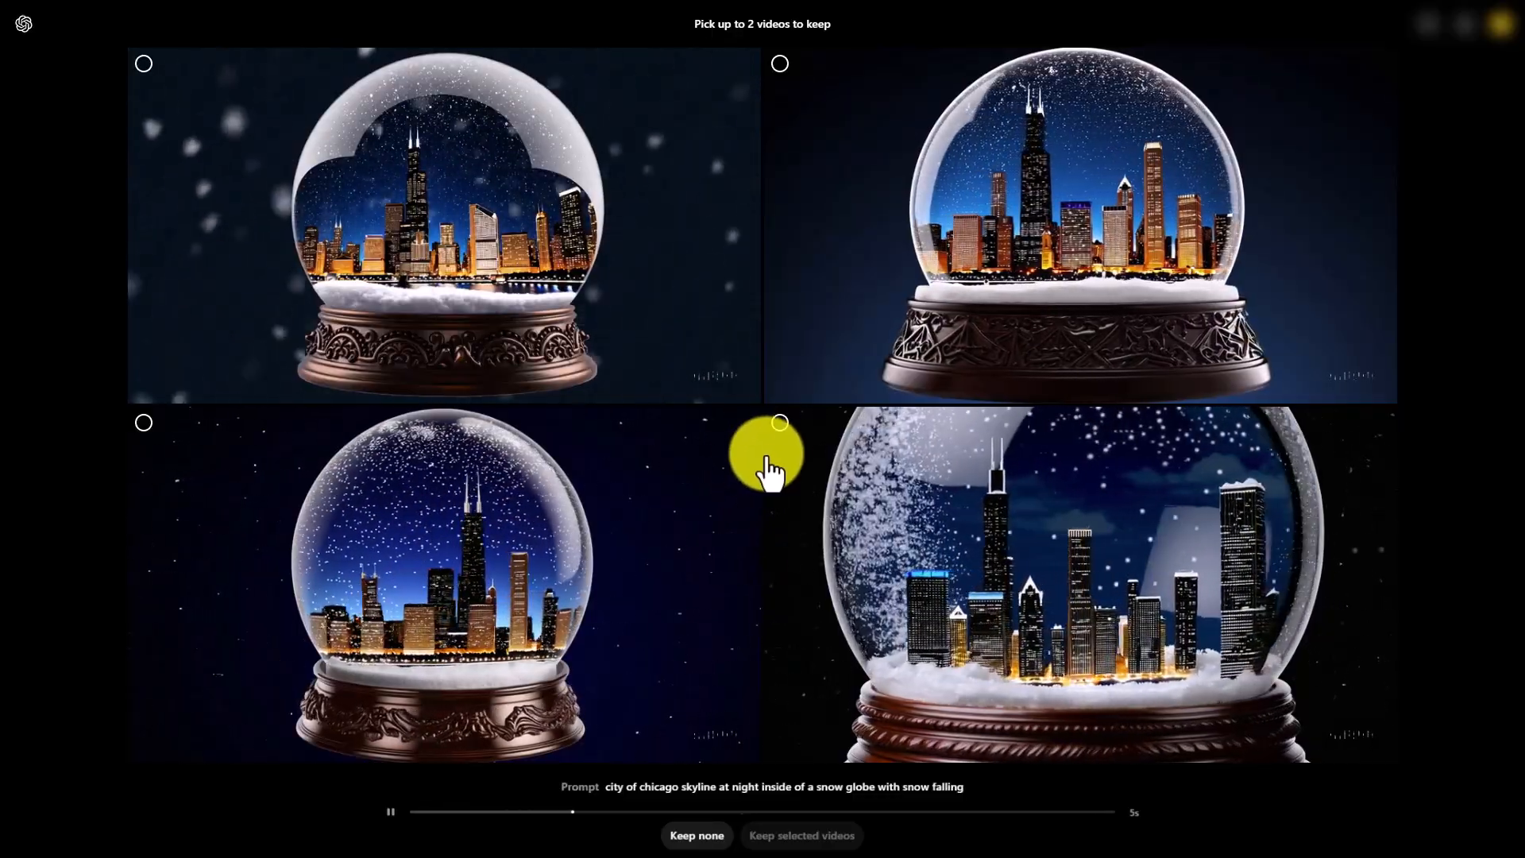
{"action": "left_click", "coordinate": [779, 420]}
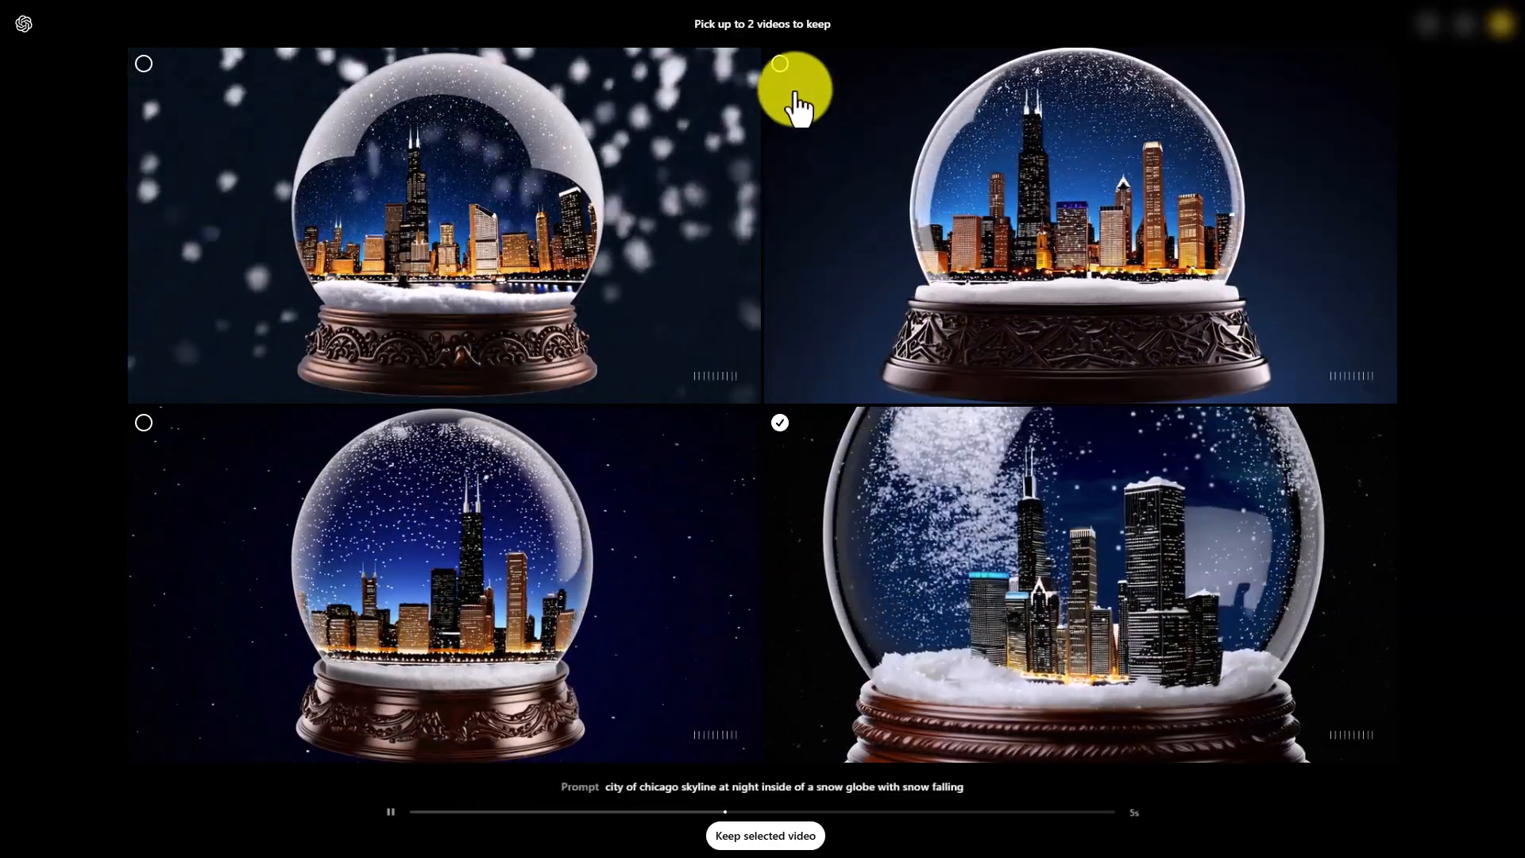
{"action": "left_click", "coordinate": [780, 64]}
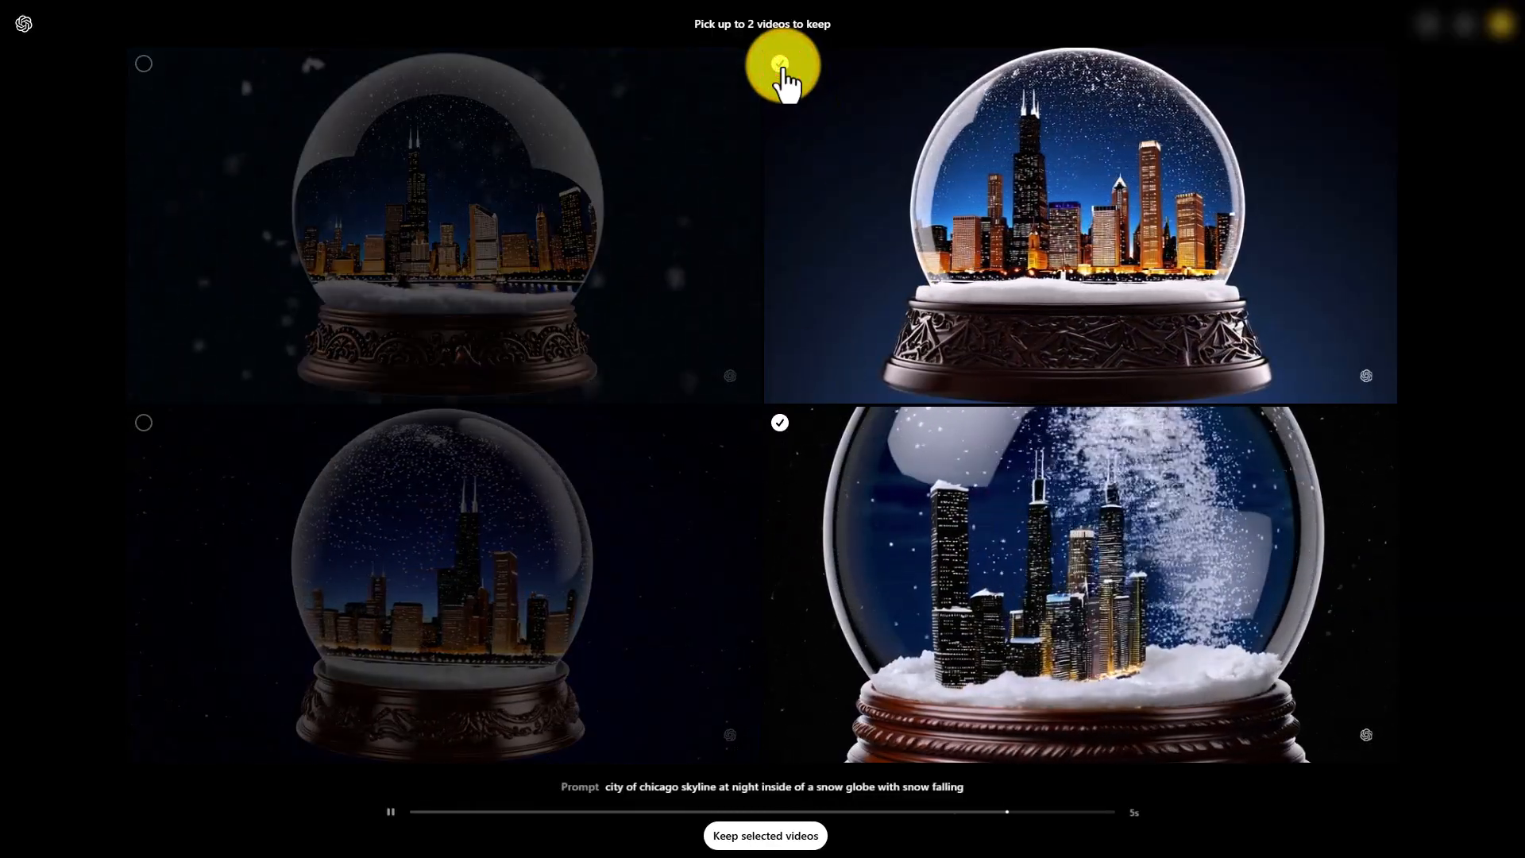
{"action": "left_click", "coordinate": [755, 834]}
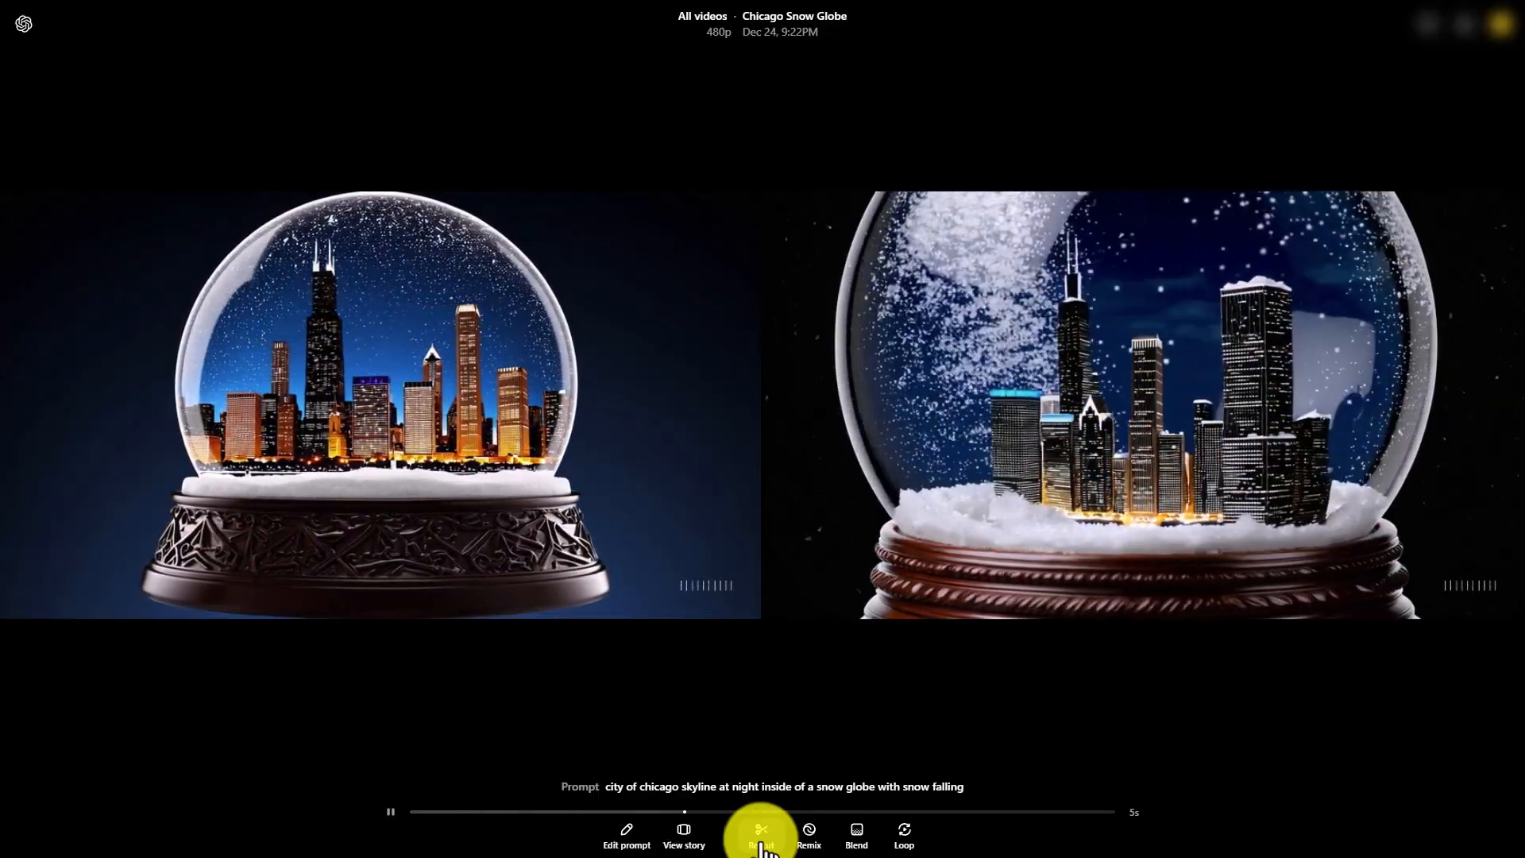
Open the close-up snow globe video and look through its storyboard and its Re-cut editor
{"action": "left_click", "coordinate": [1017, 508]}
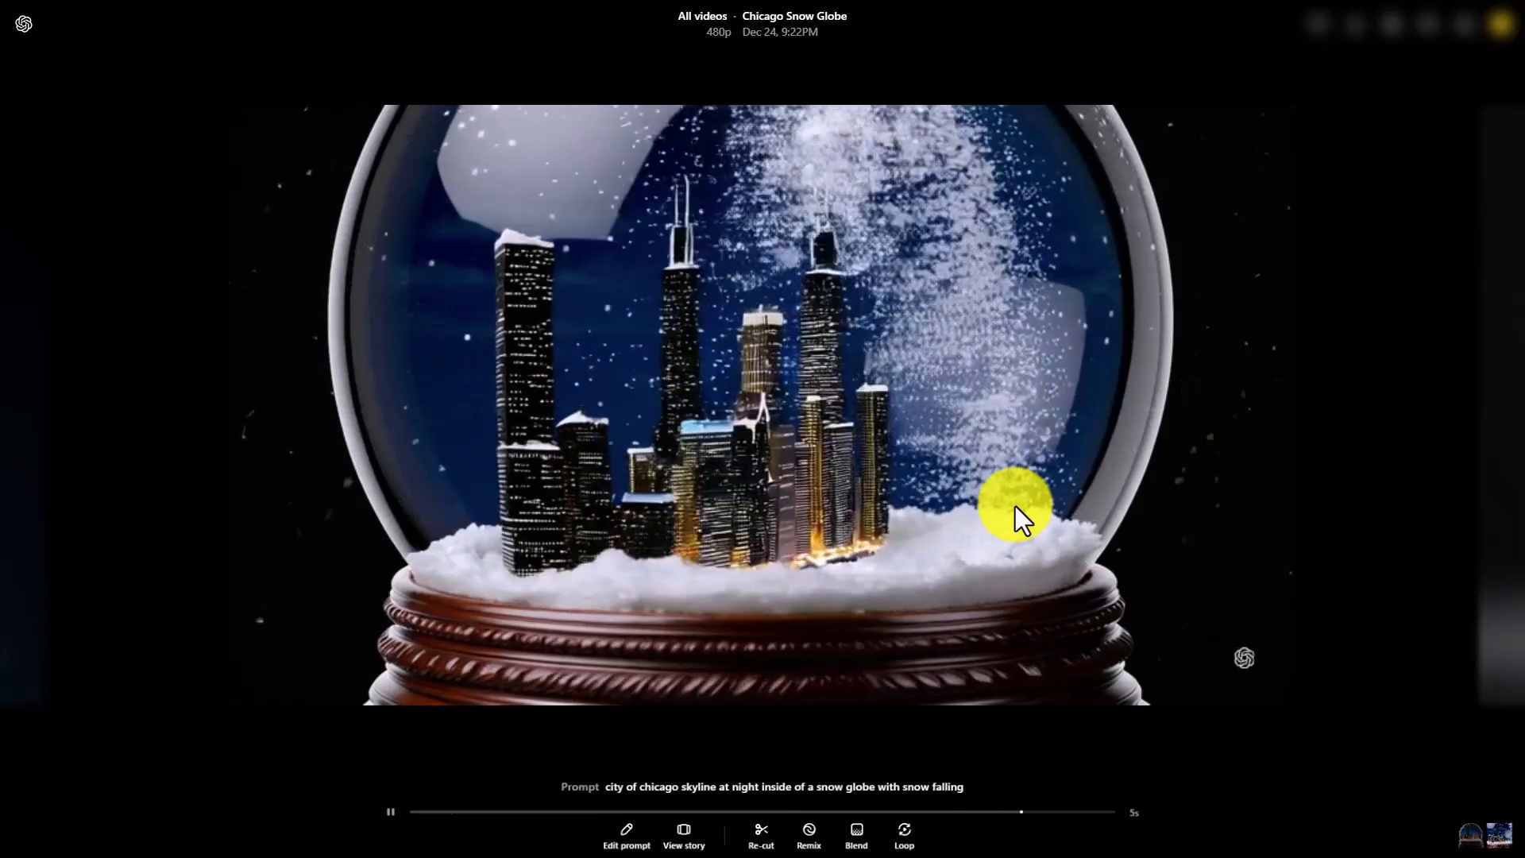
{"action": "left_click", "coordinate": [683, 838]}
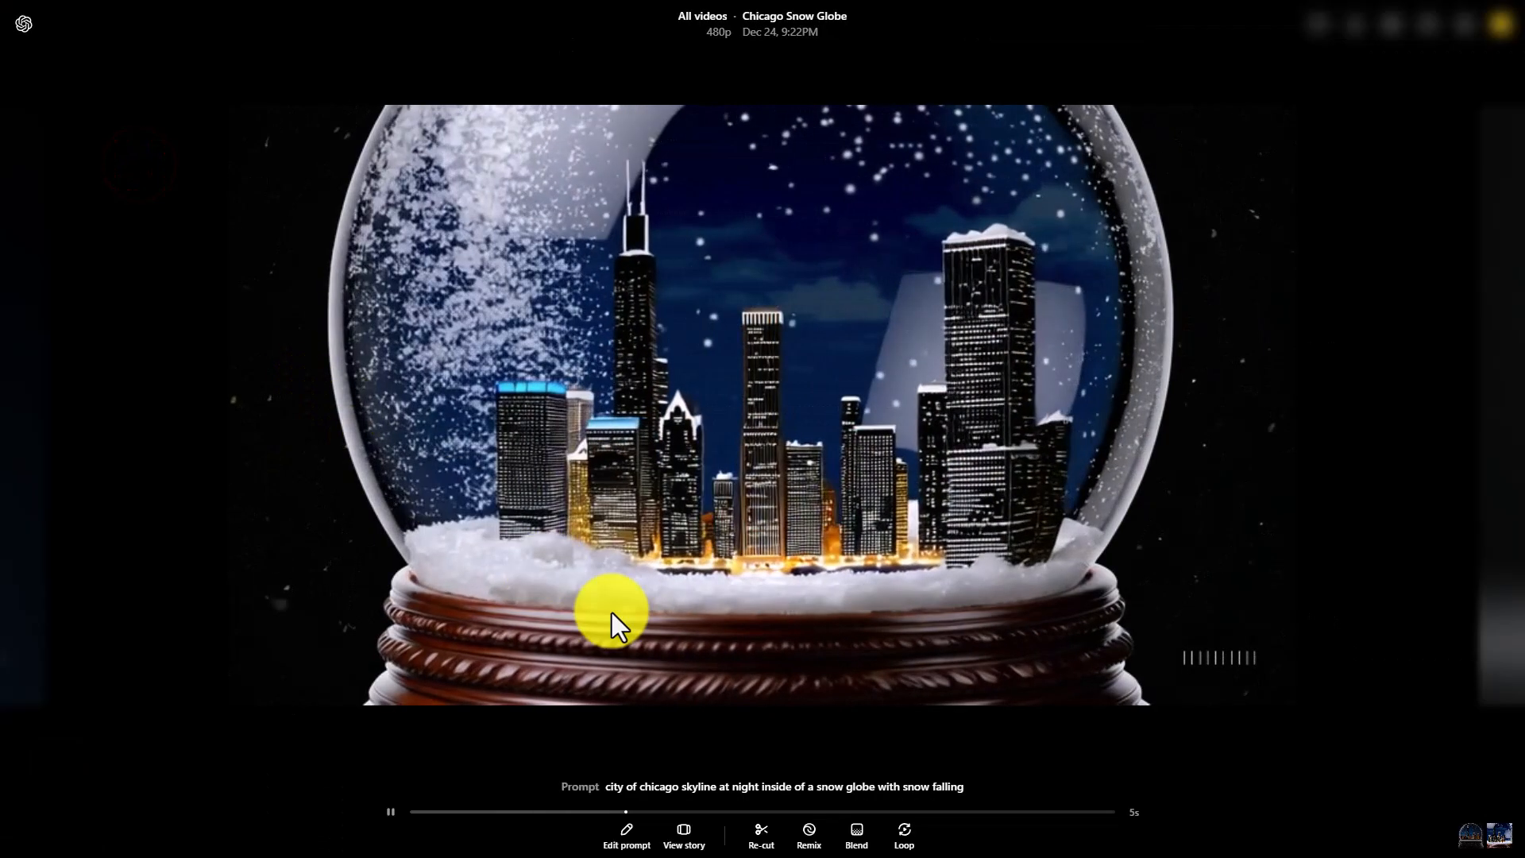
{"action": "left_click", "coordinate": [856, 846]}
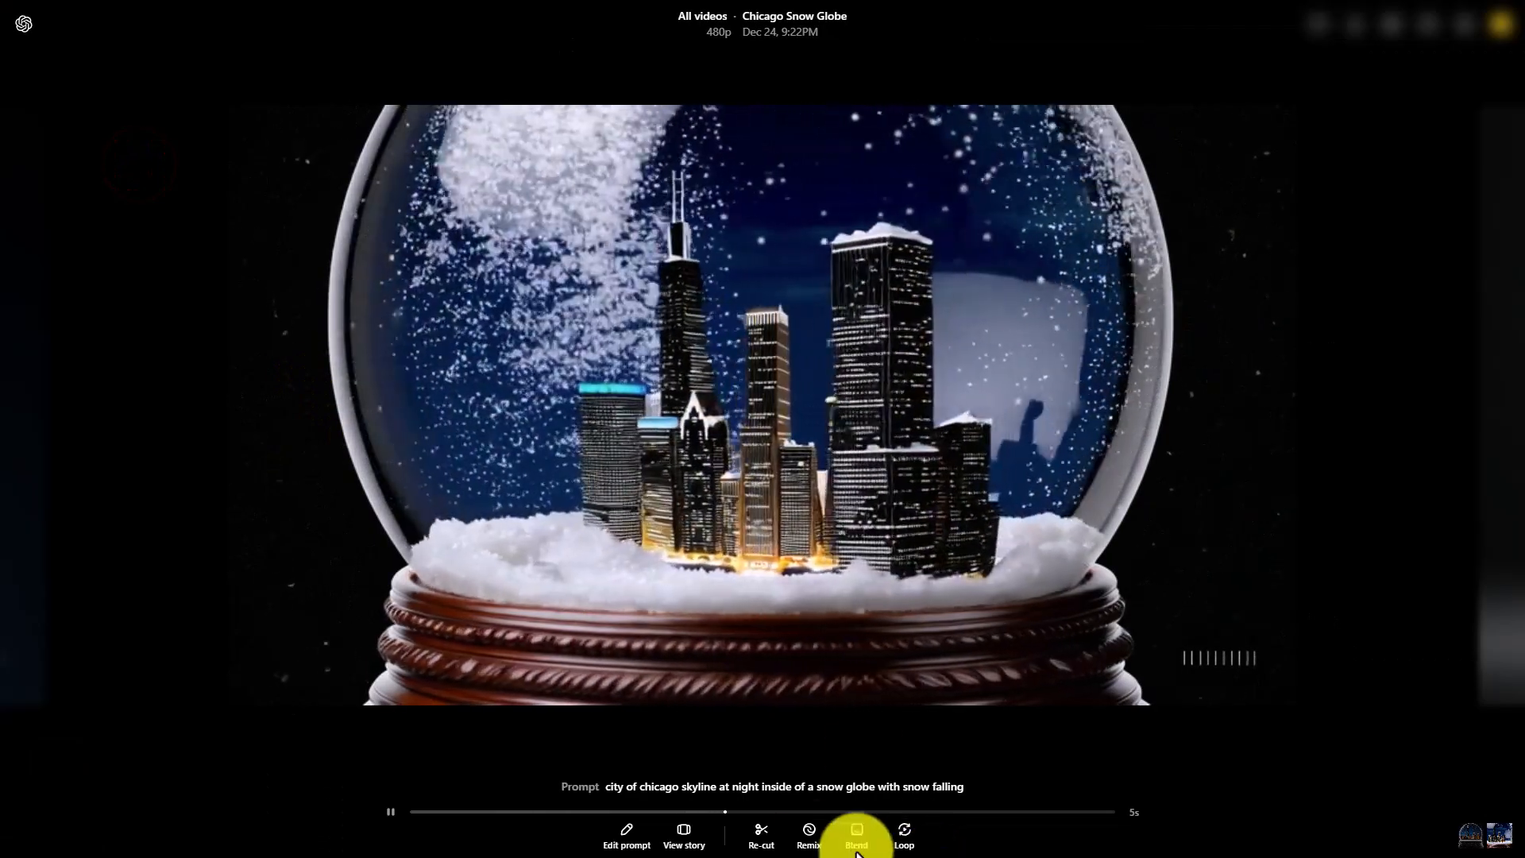
{"action": "left_click", "coordinate": [763, 836]}
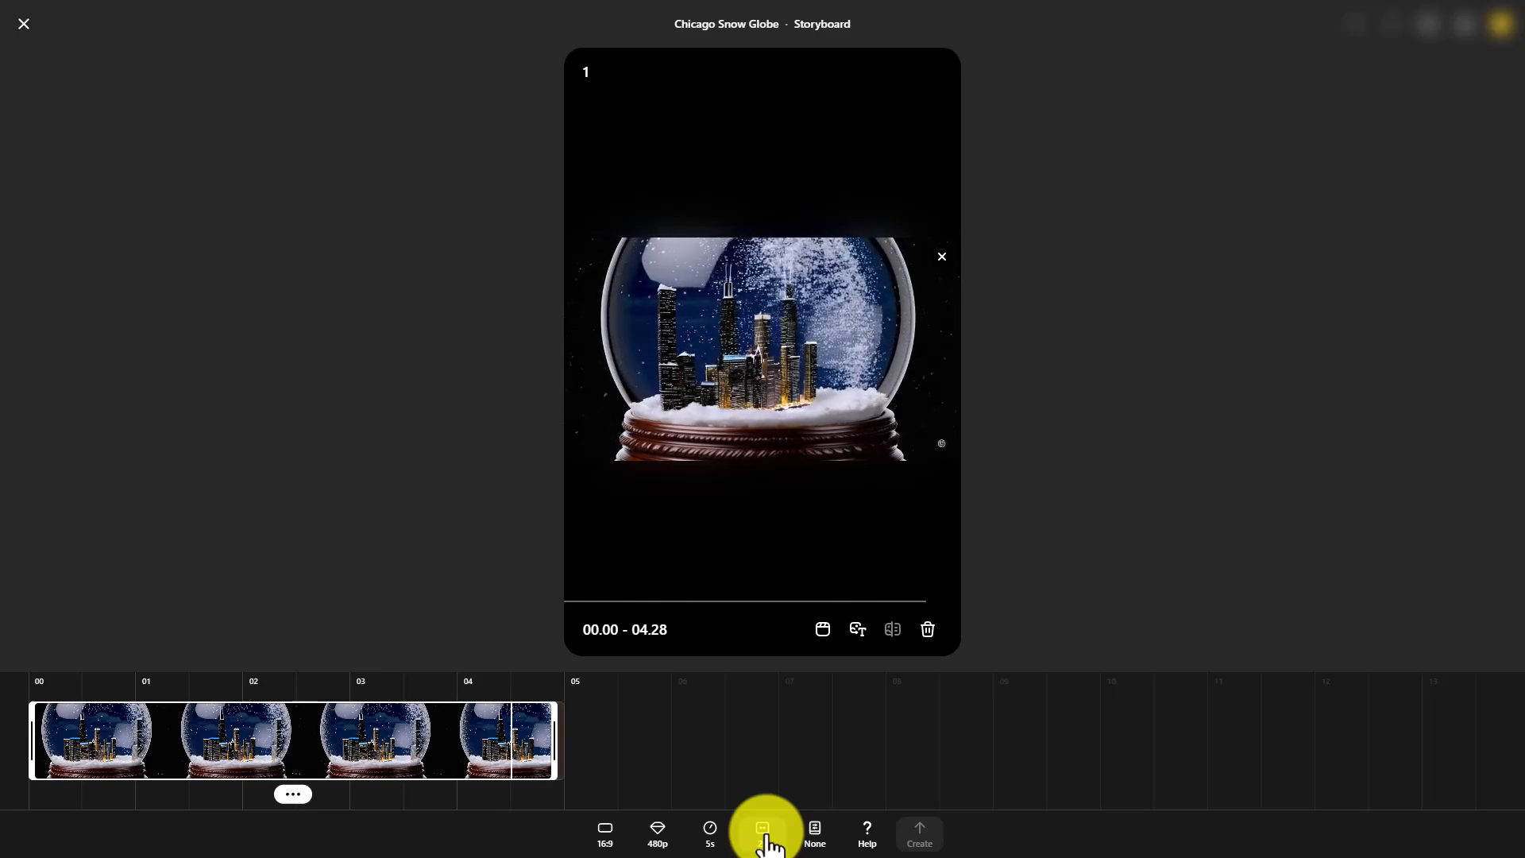
{"action": "left_click", "coordinate": [24, 24]}
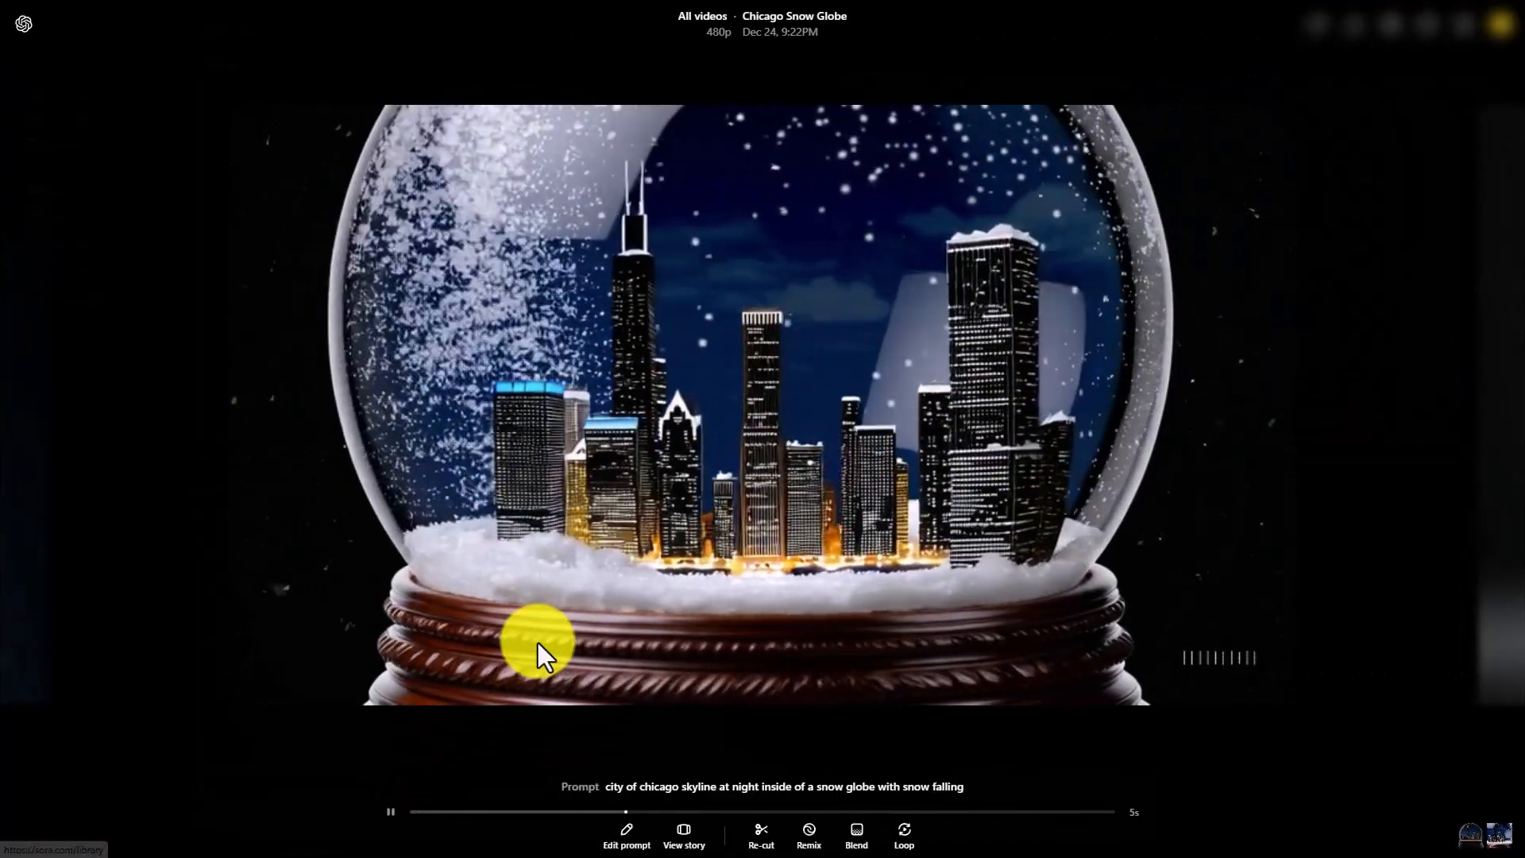
Generate a Strong remix of the close-up snow globe video with 1 variation at 720p resolution and no added description
{"action": "left_click", "coordinate": [814, 834]}
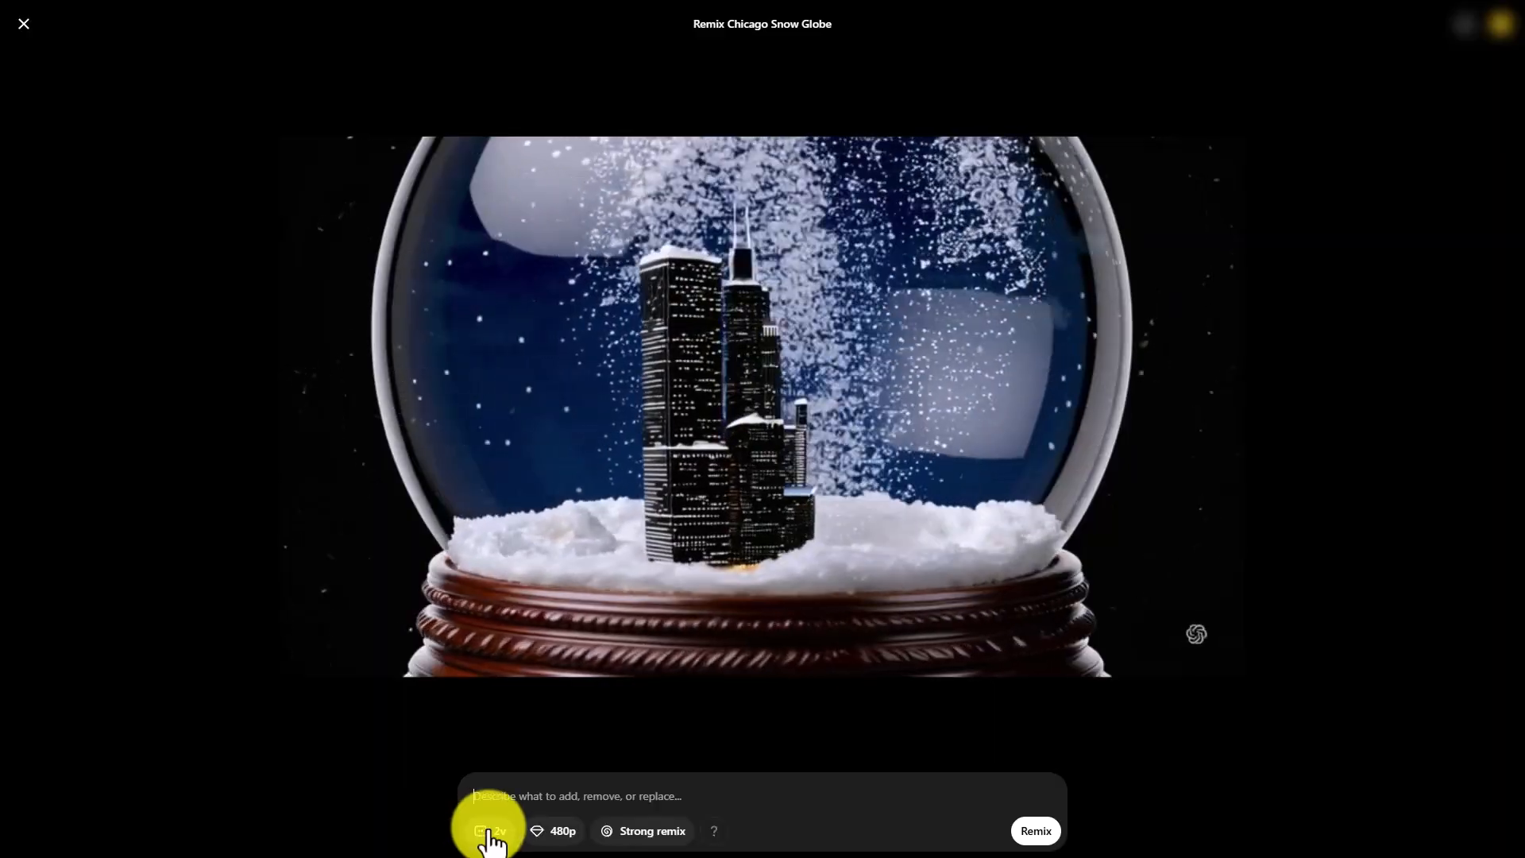
{"action": "left_click", "coordinate": [488, 834]}
{"action": "left_click", "coordinate": [494, 800]}
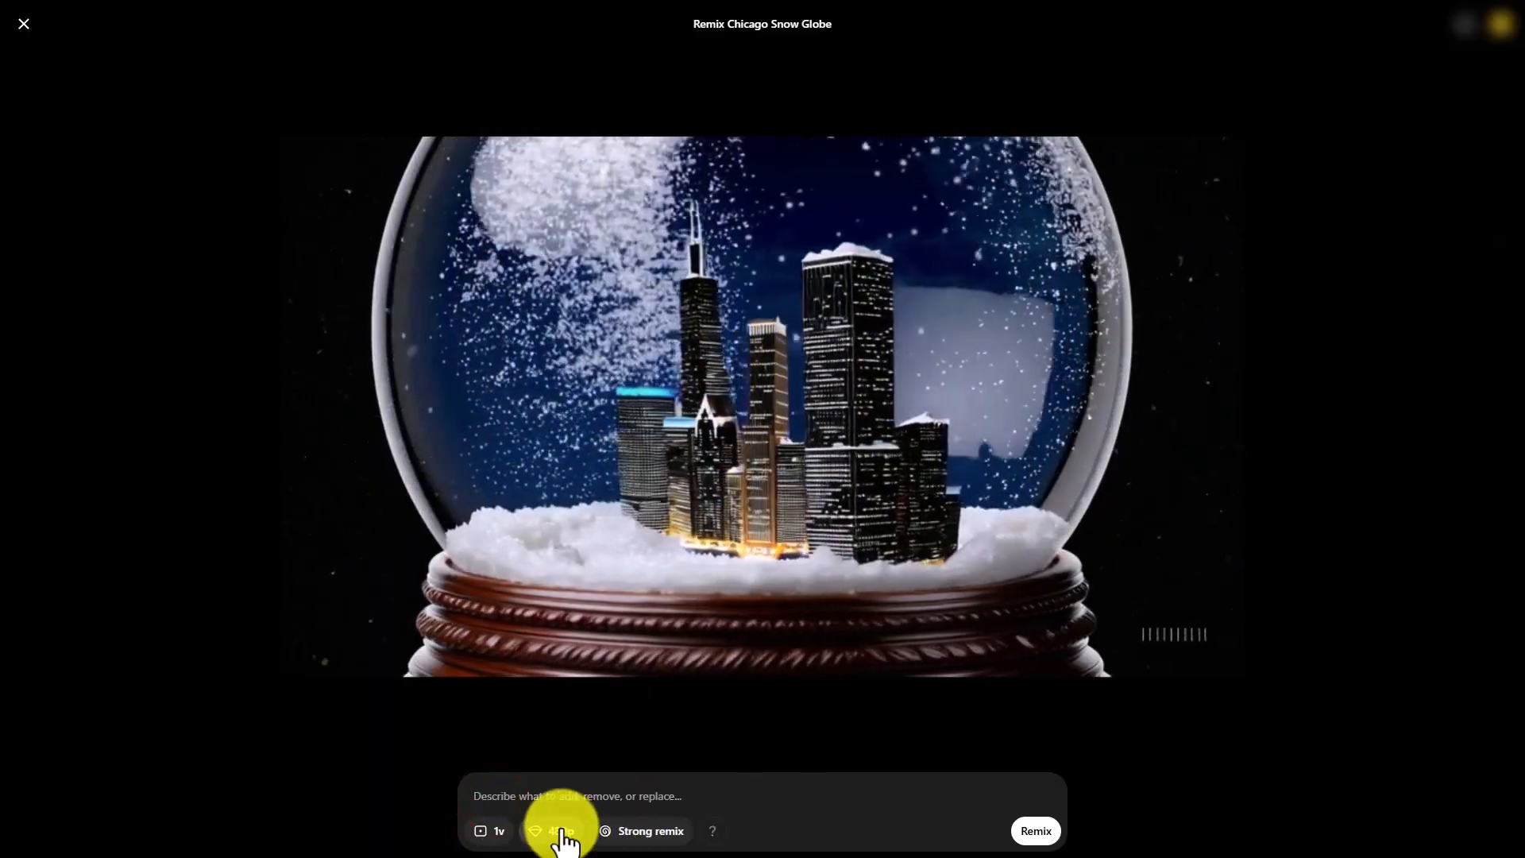
{"action": "left_click", "coordinate": [562, 831]}
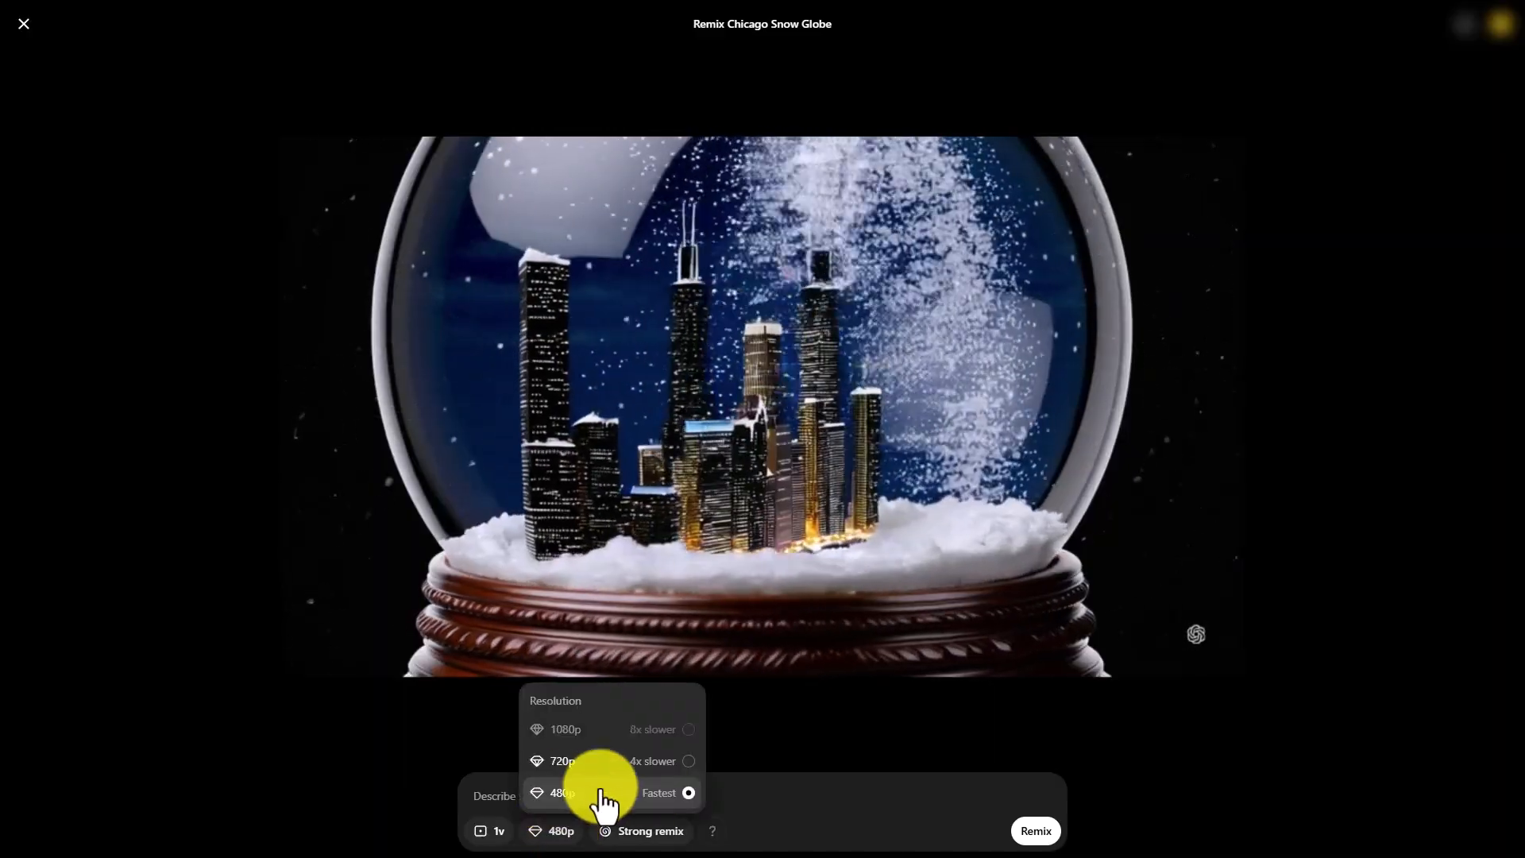
{"action": "left_click", "coordinate": [679, 762]}
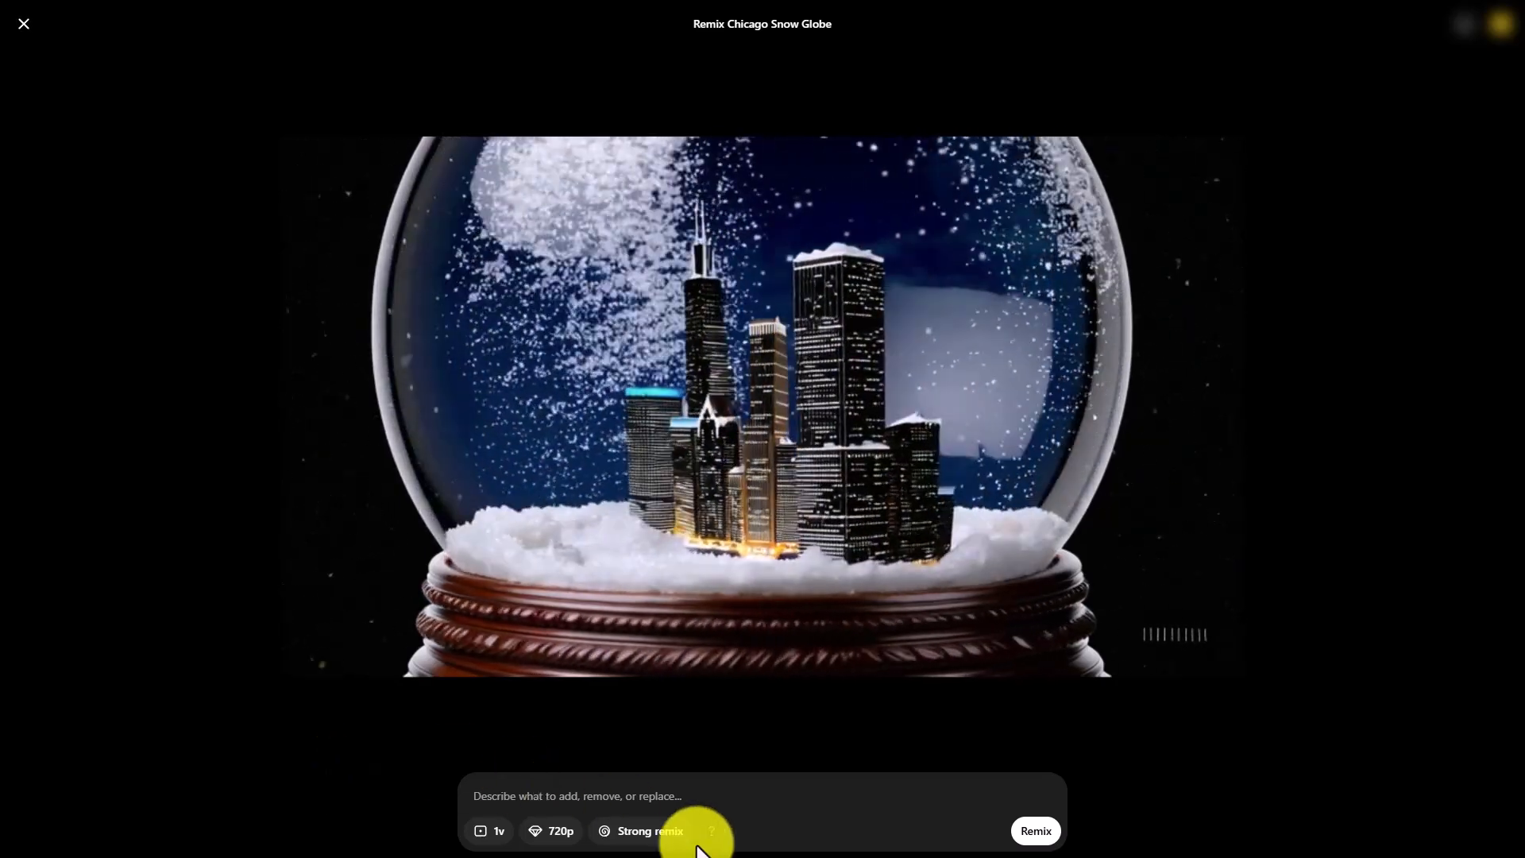
{"action": "mouse_move", "coordinate": [709, 834]}
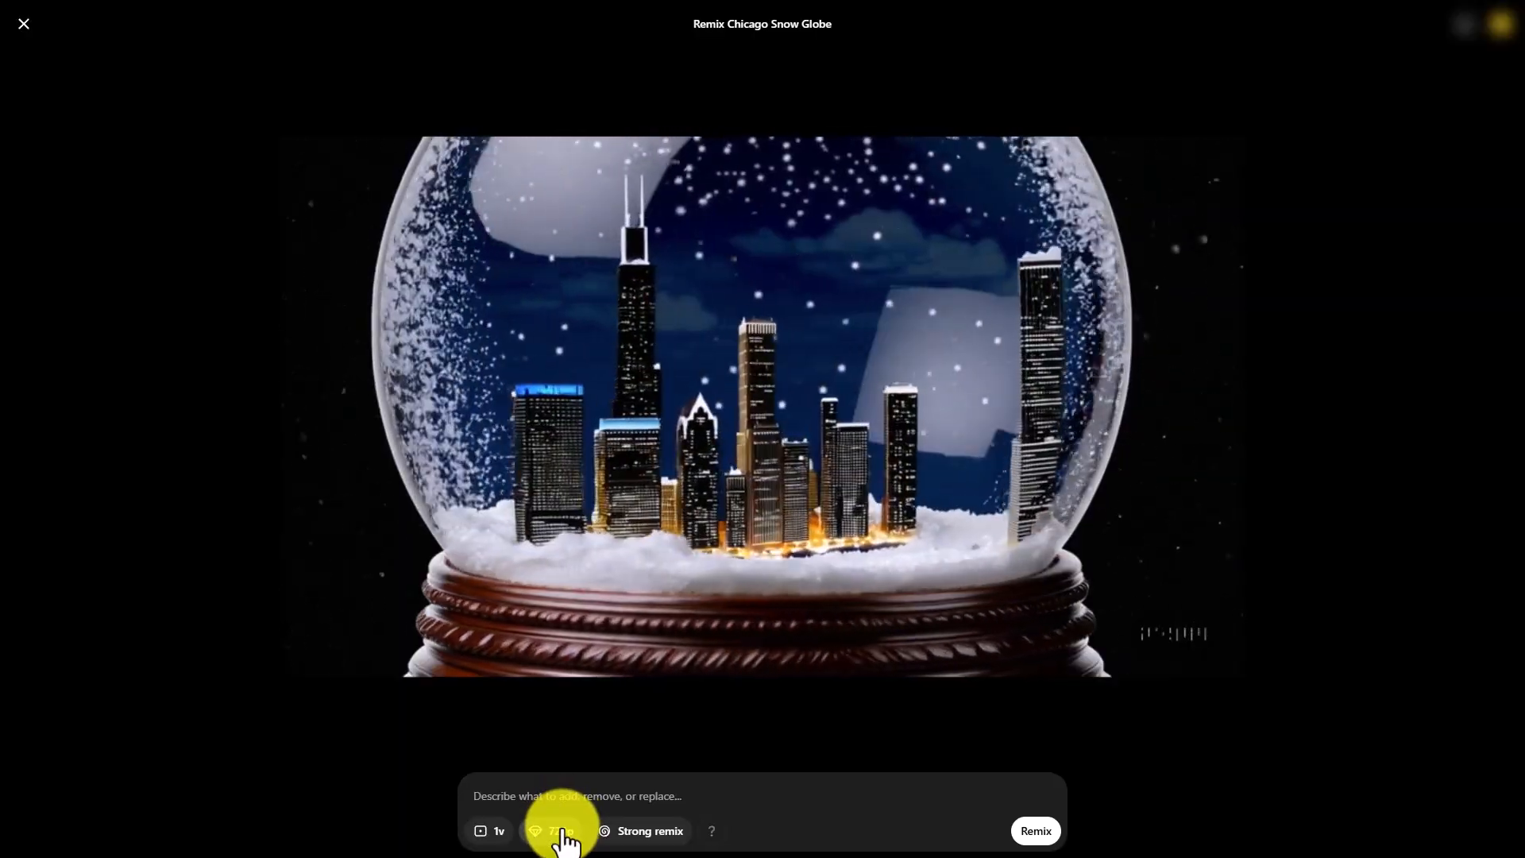
{"action": "left_click", "coordinate": [1032, 838]}
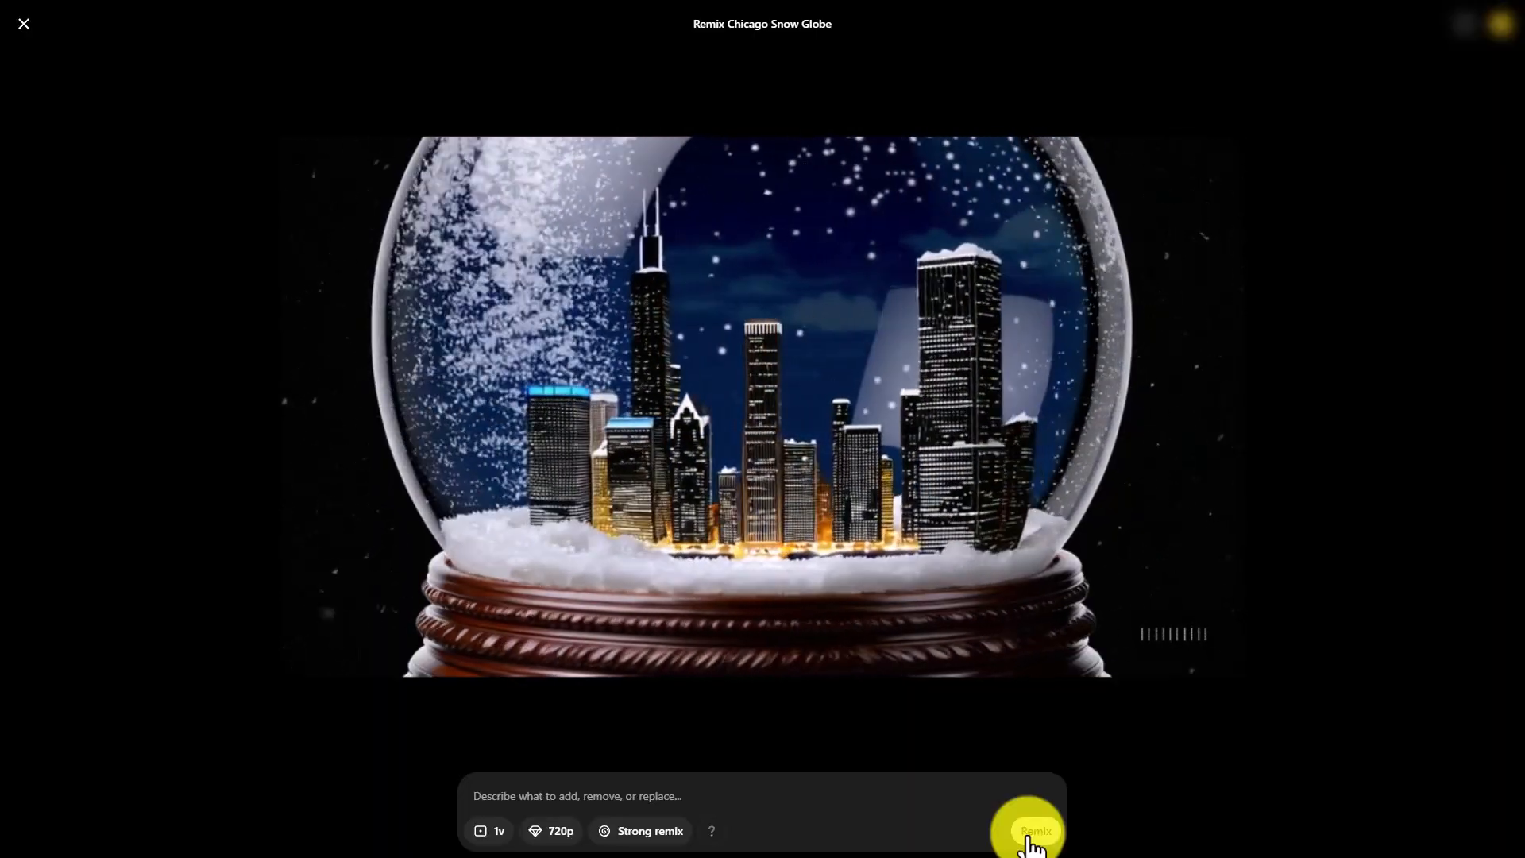
{"action": "left_click", "coordinate": [1028, 834]}
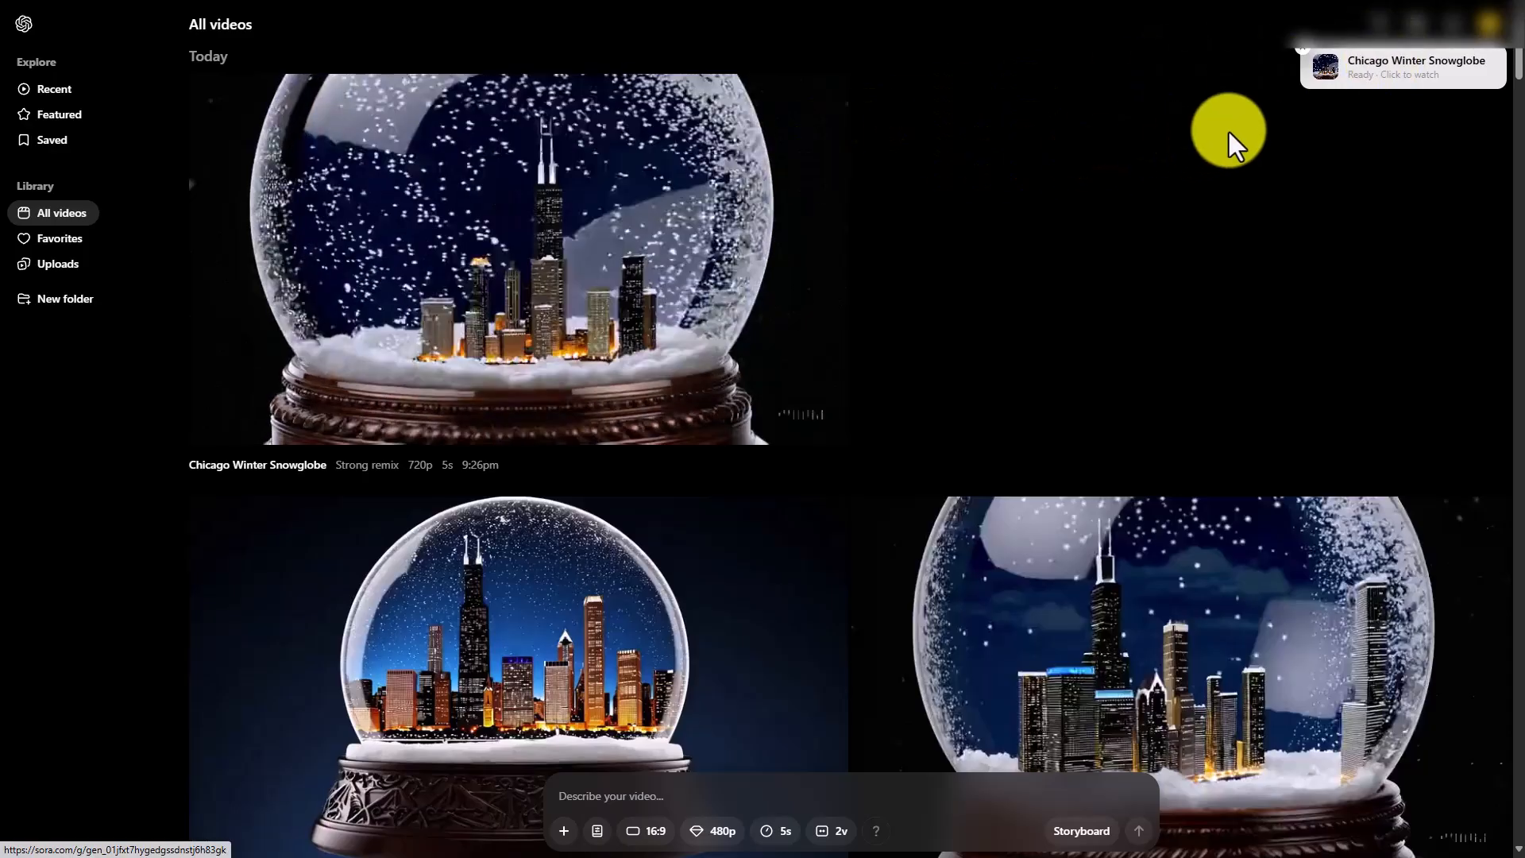
Open the finished Chicago Winter Snowglobe remix and start a loop of it with 1 video variation
{"action": "left_click", "coordinate": [1381, 68]}
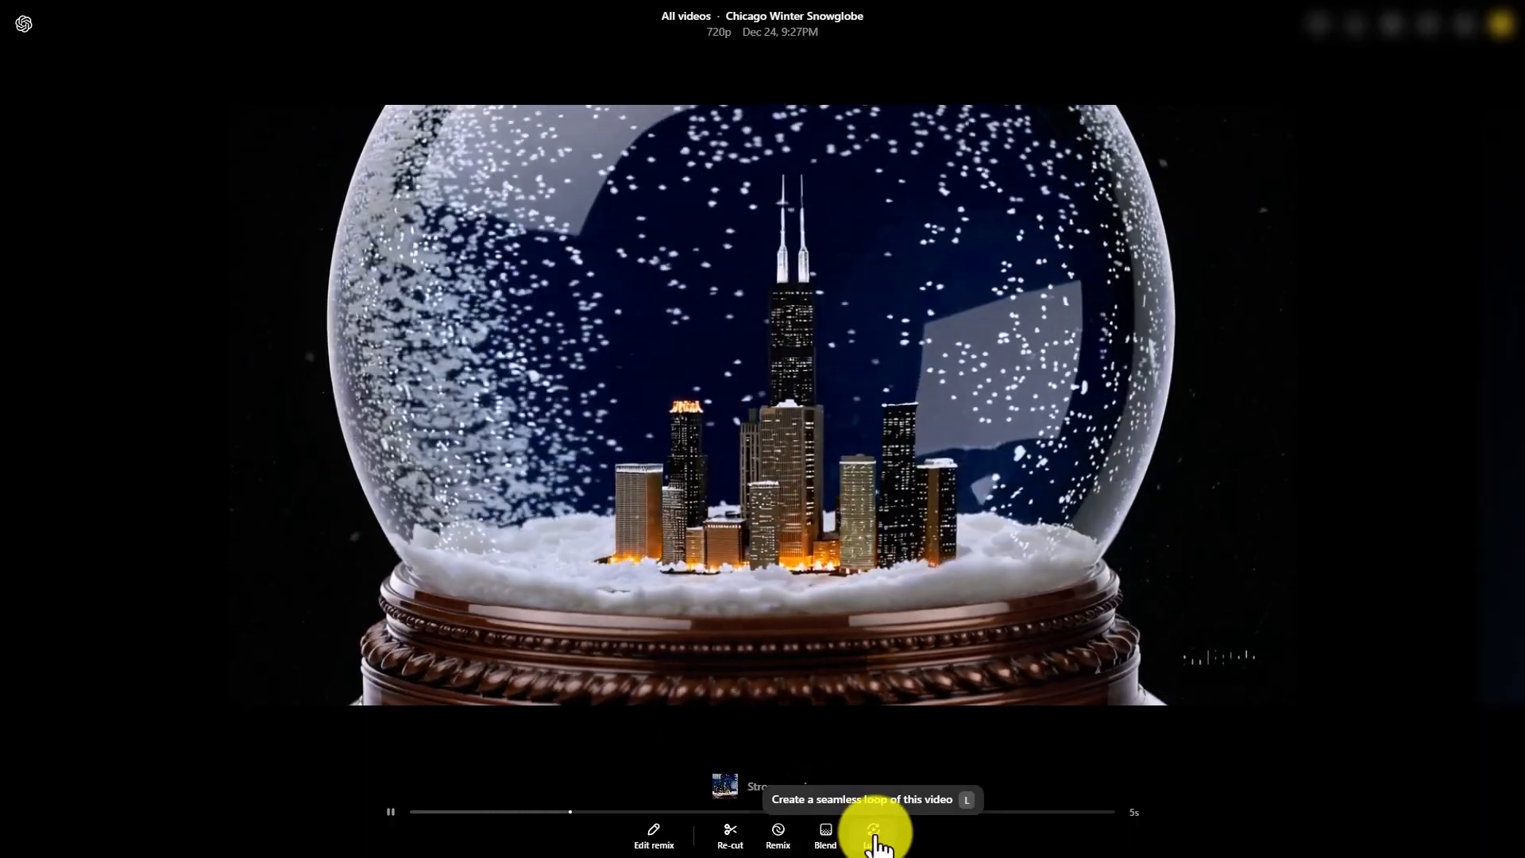
{"action": "left_click", "coordinate": [874, 830]}
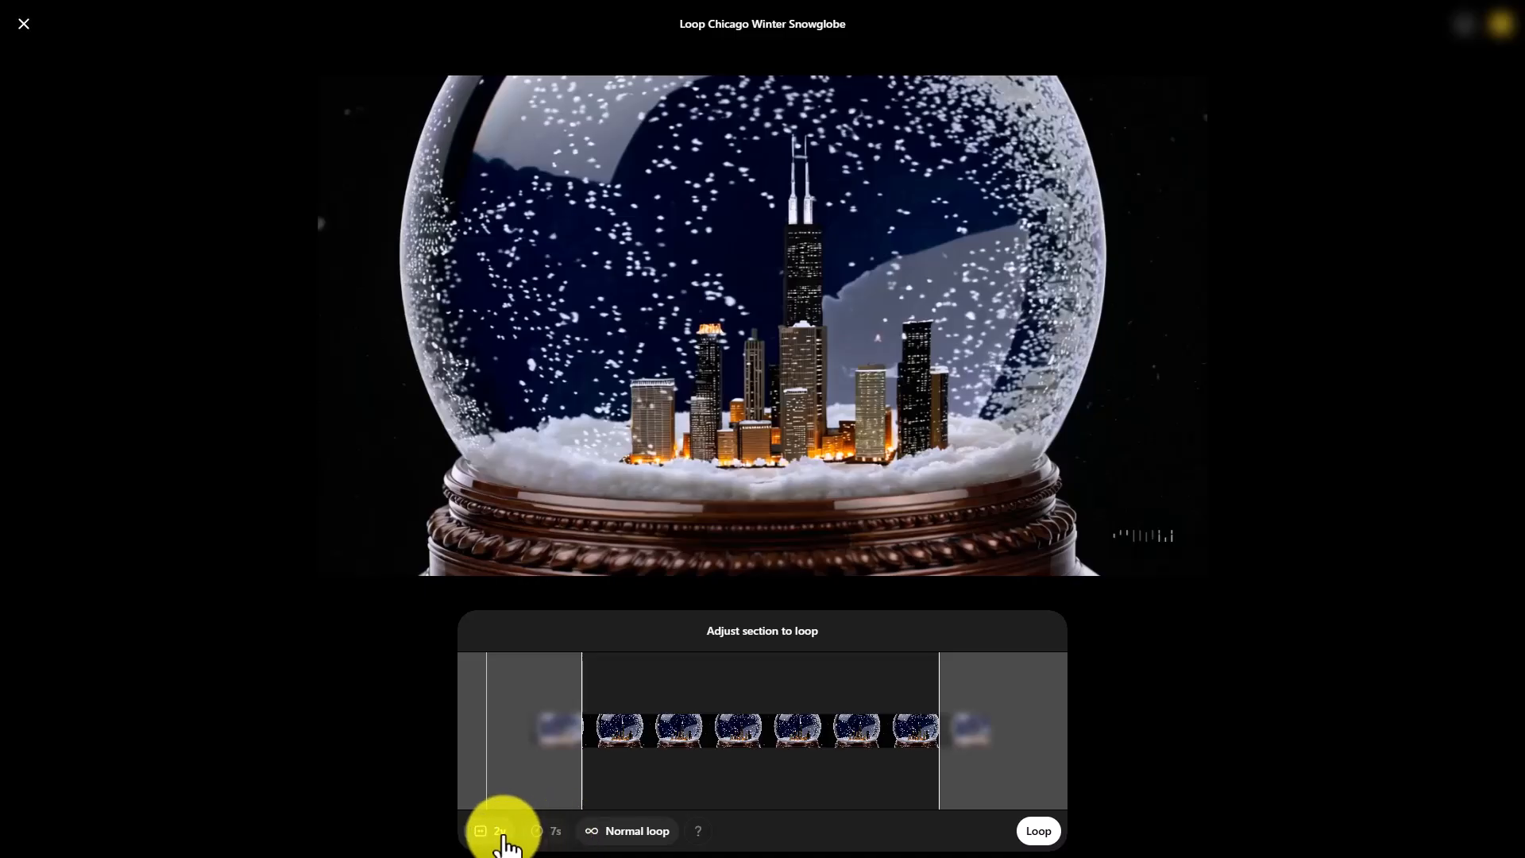
{"action": "left_click", "coordinate": [501, 830]}
{"action": "left_click", "coordinate": [505, 797]}
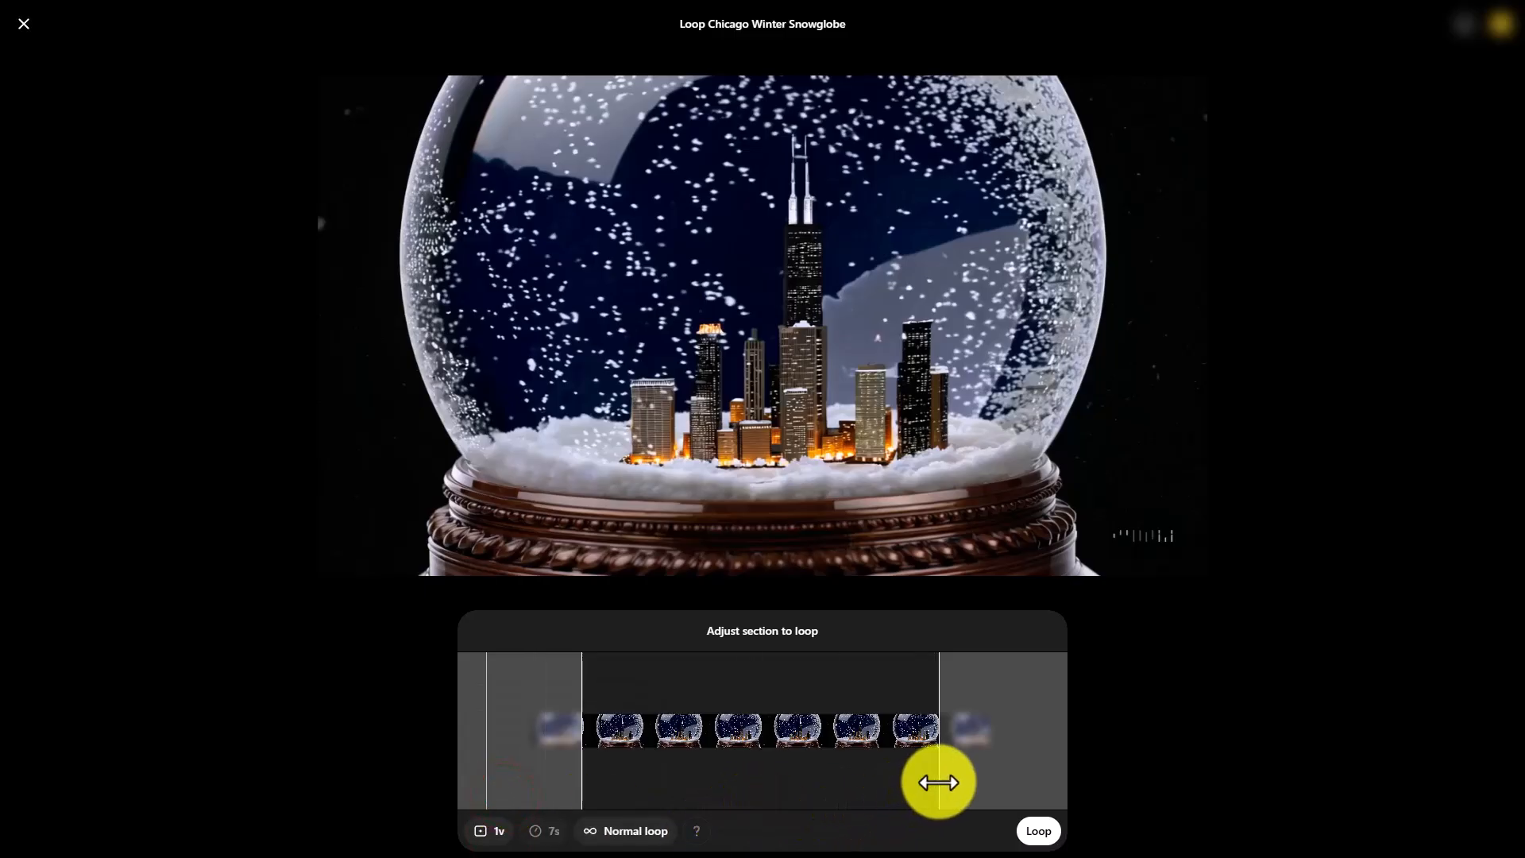
Extend the section to loop outward at both ends to cover the whole clip and set the loop type to Long
{"action": "left_click_drag", "start_coordinate": [938, 782], "coordinate": [979, 776]}
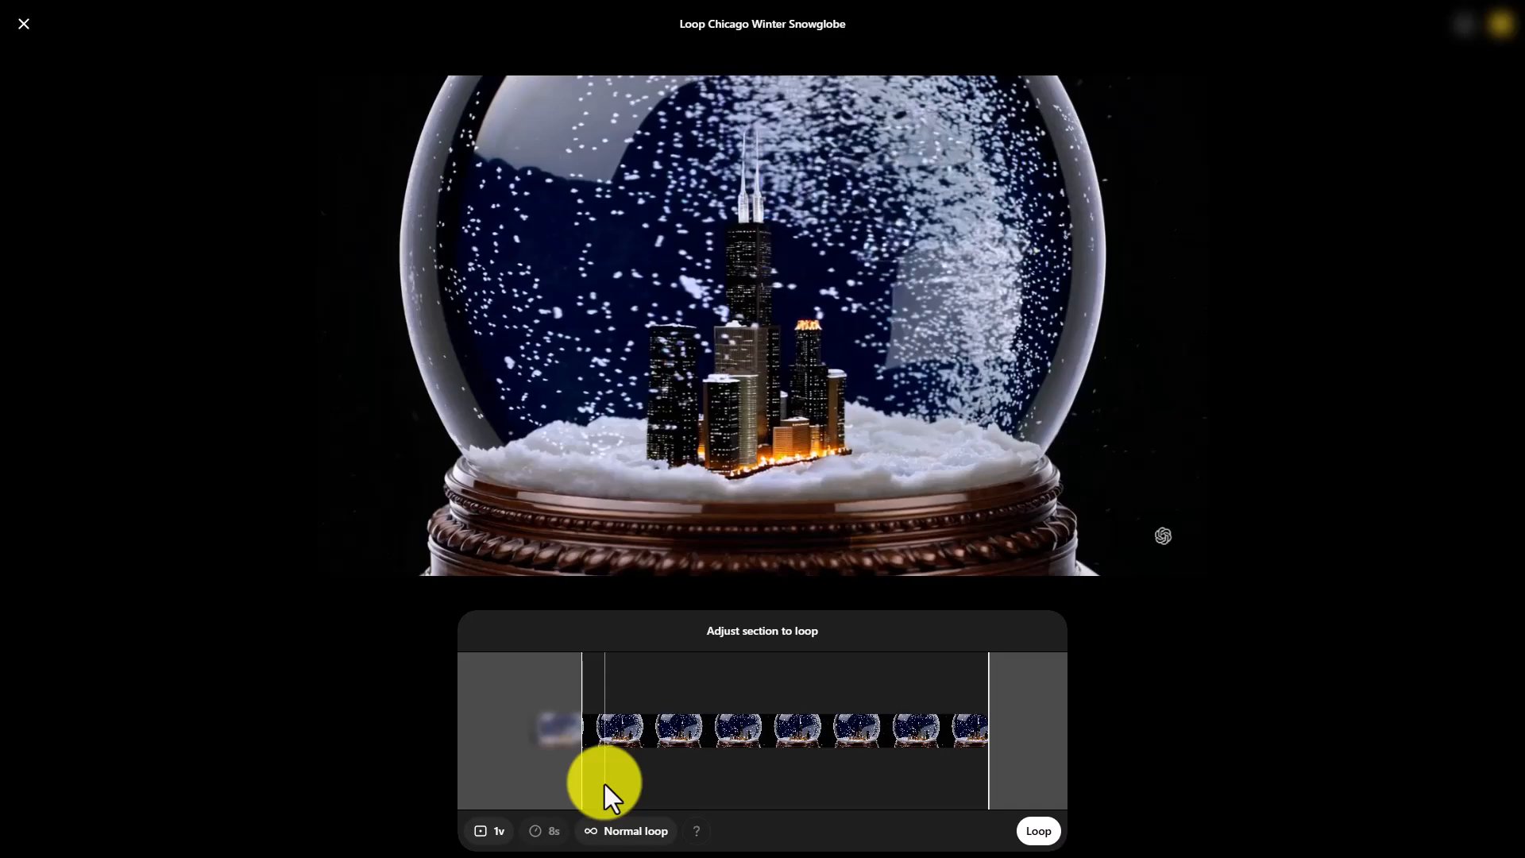
{"action": "left_click_drag", "start_coordinate": [582, 772], "coordinate": [536, 783]}
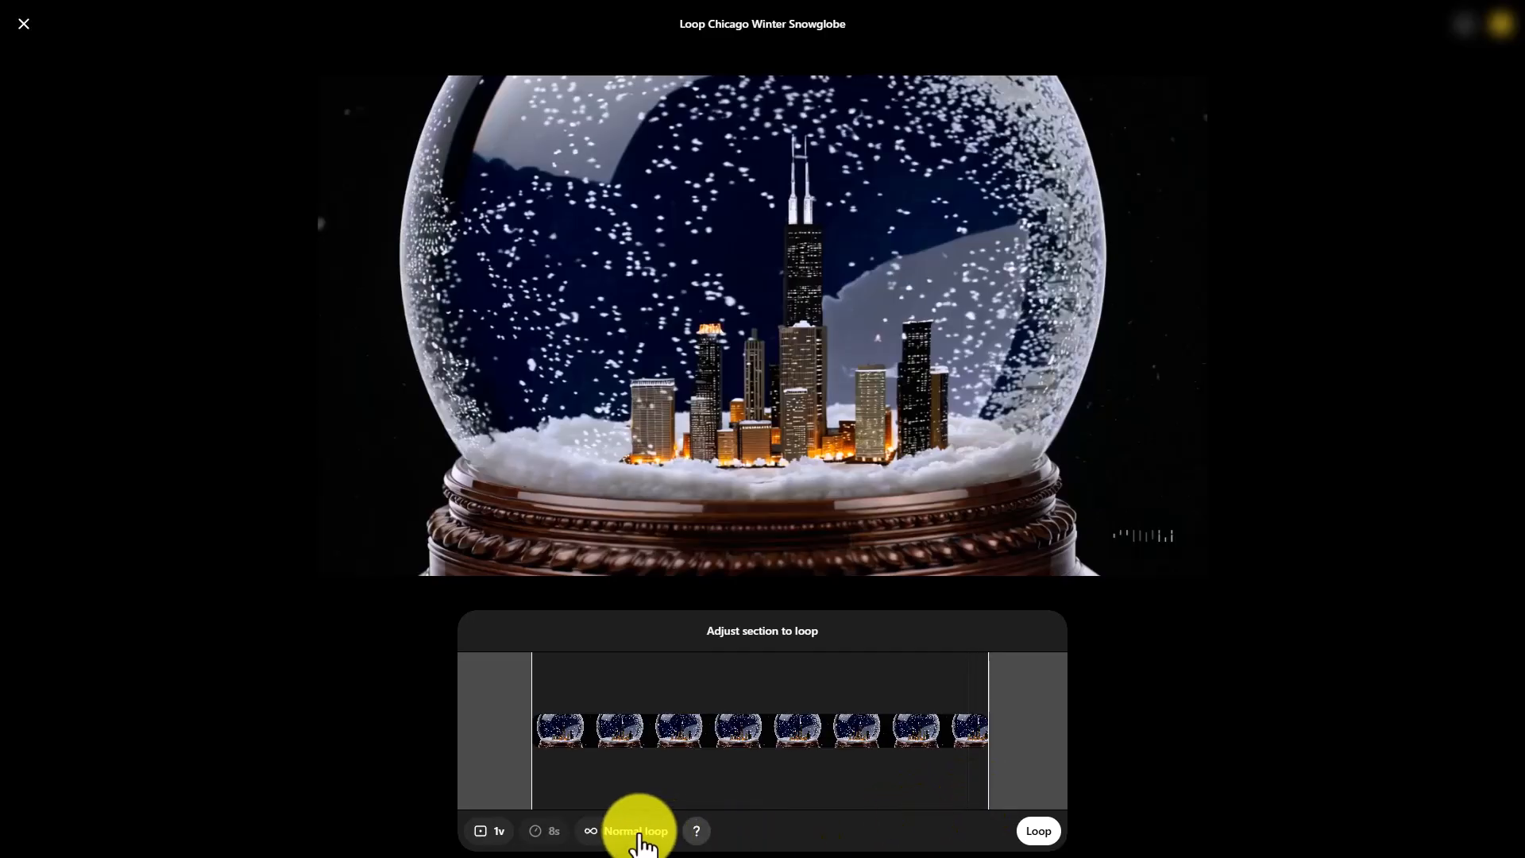
{"action": "left_click", "coordinate": [639, 831]}
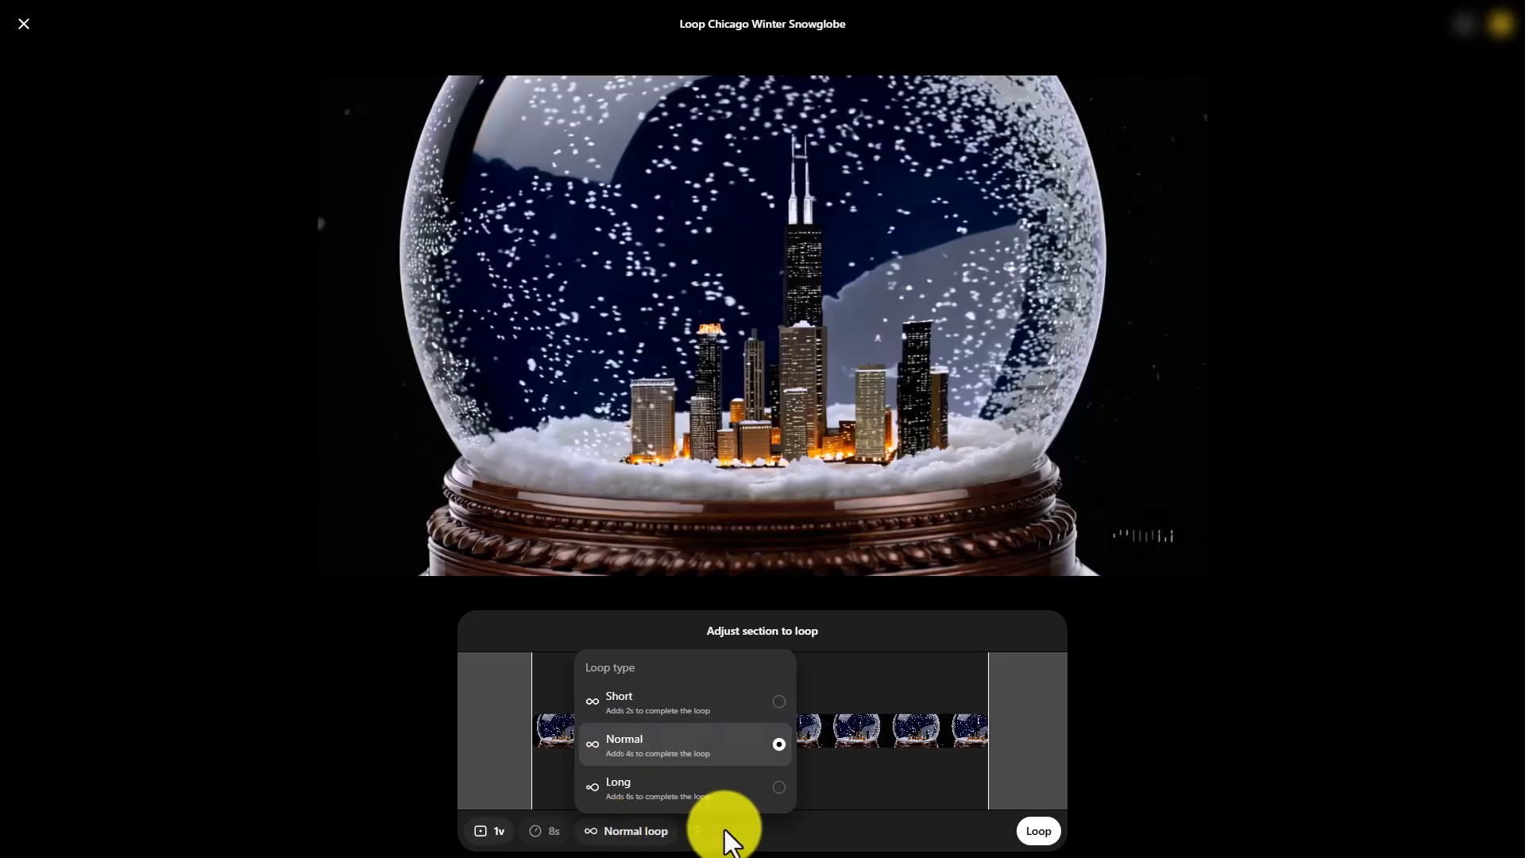
{"action": "left_click", "coordinate": [779, 787]}
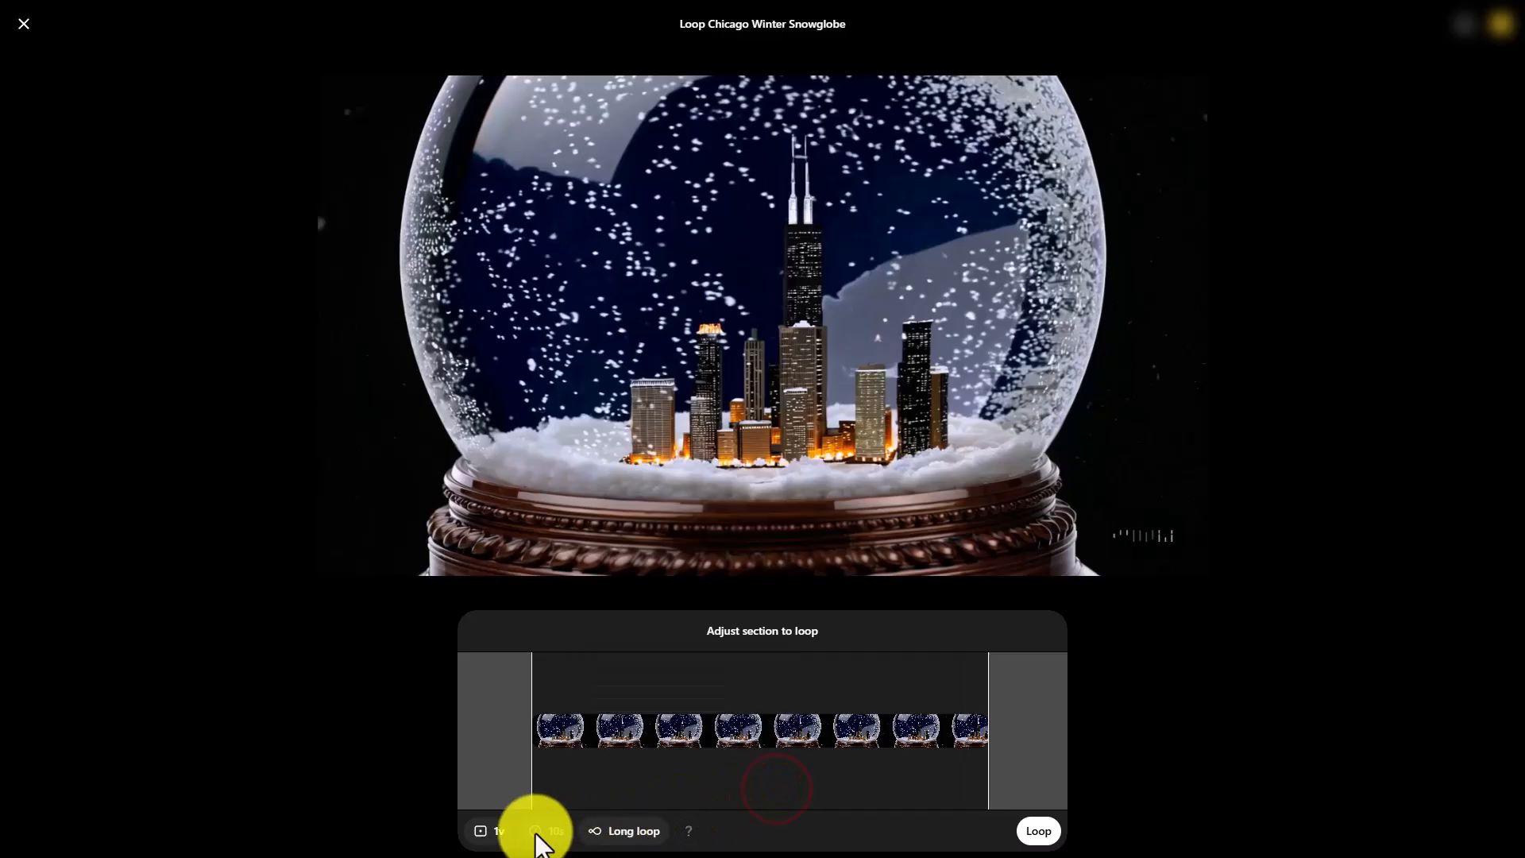
Check the credit cost of the Long and Normal loop types, and set the loop type to Short
{"action": "mouse_move", "coordinate": [684, 834]}
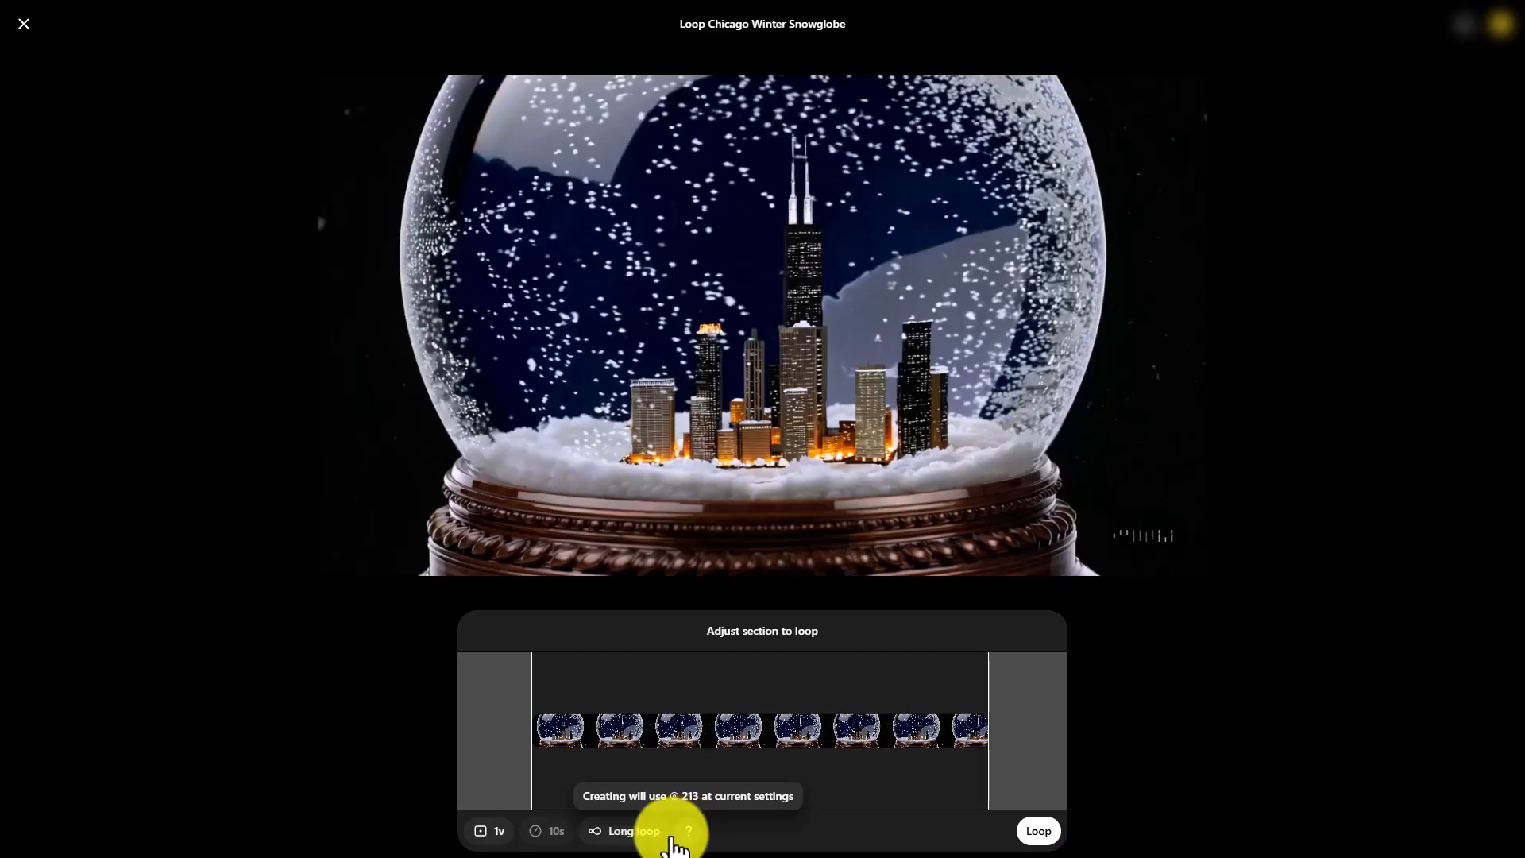
{"action": "left_click", "coordinate": [627, 834]}
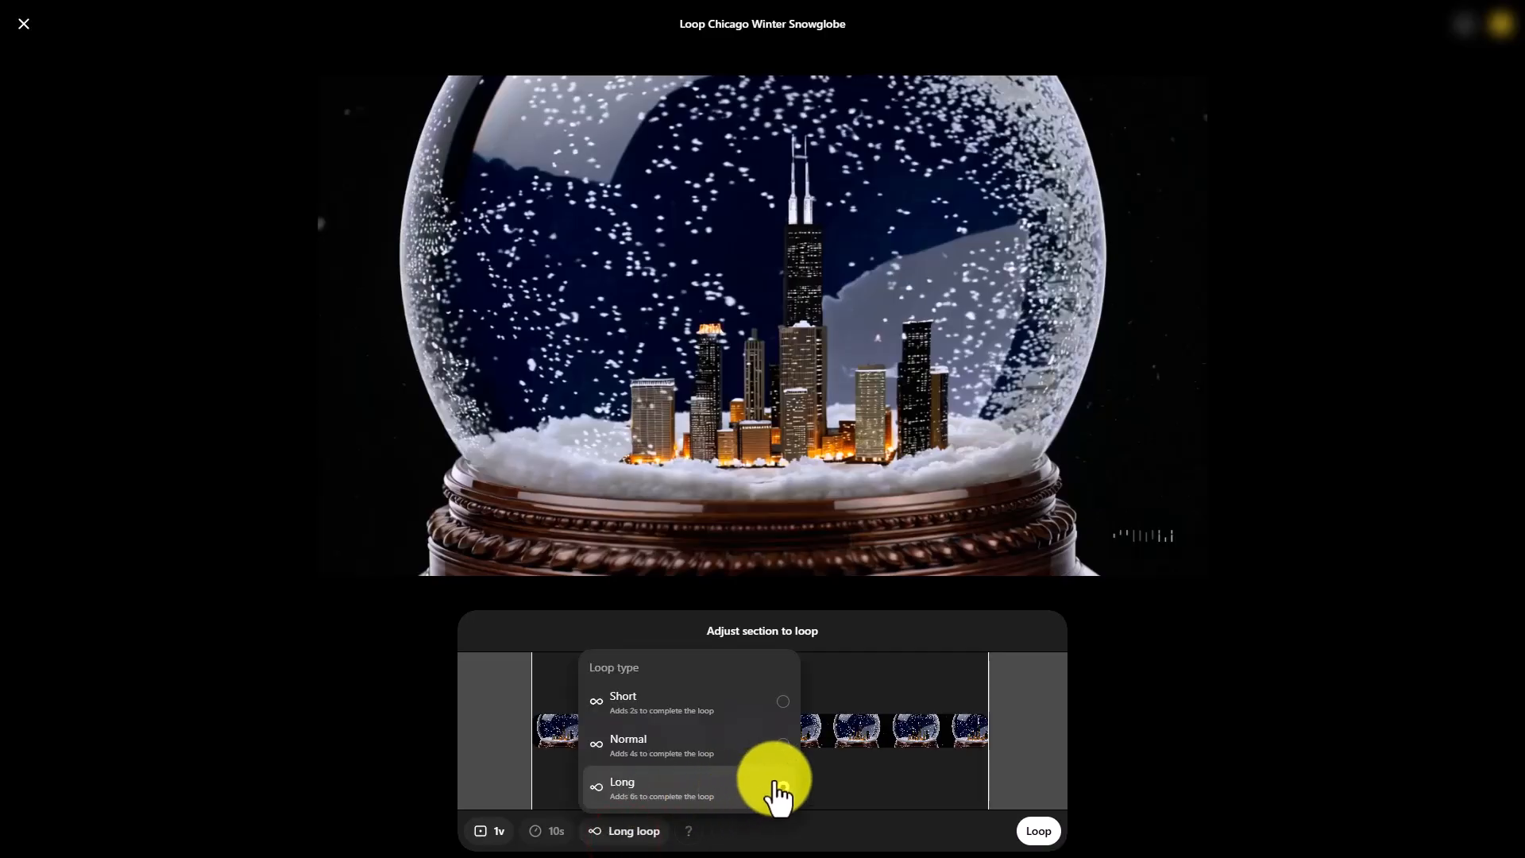
{"action": "left_click", "coordinate": [778, 744]}
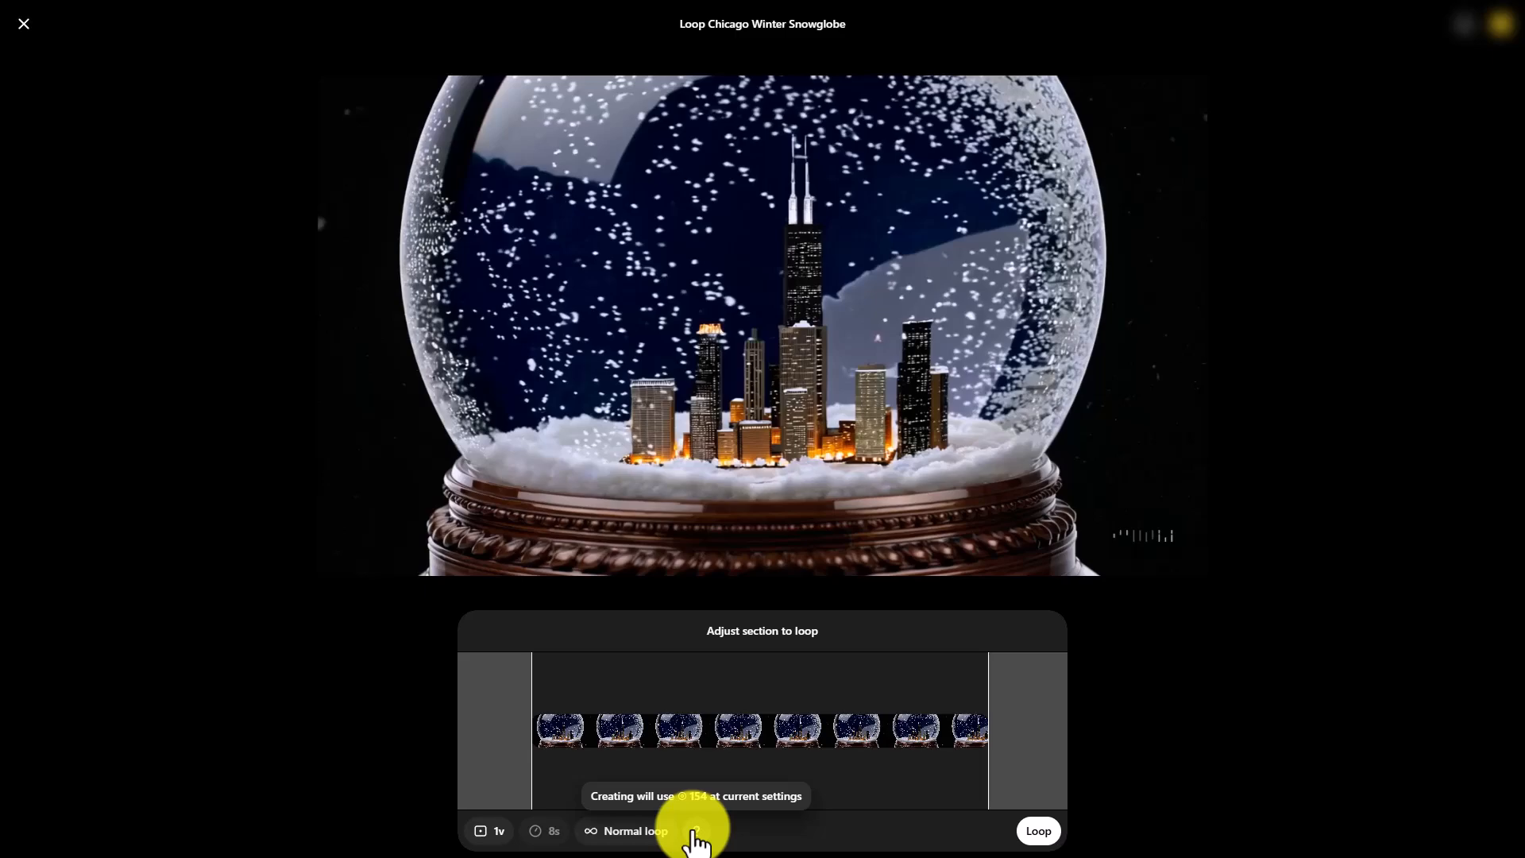
{"action": "left_click", "coordinate": [656, 830]}
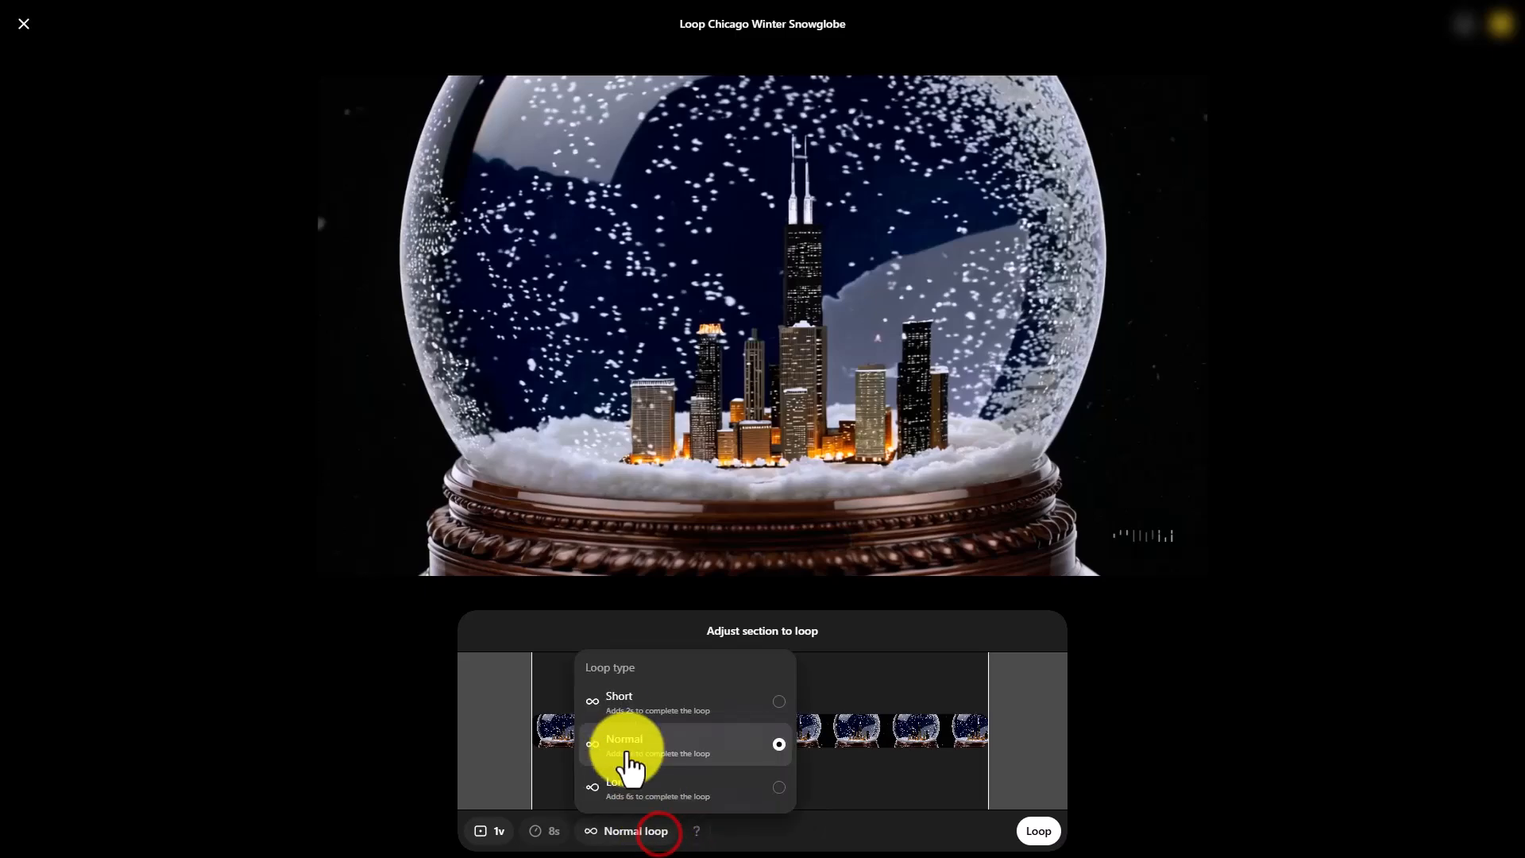
{"action": "left_click", "coordinate": [775, 710]}
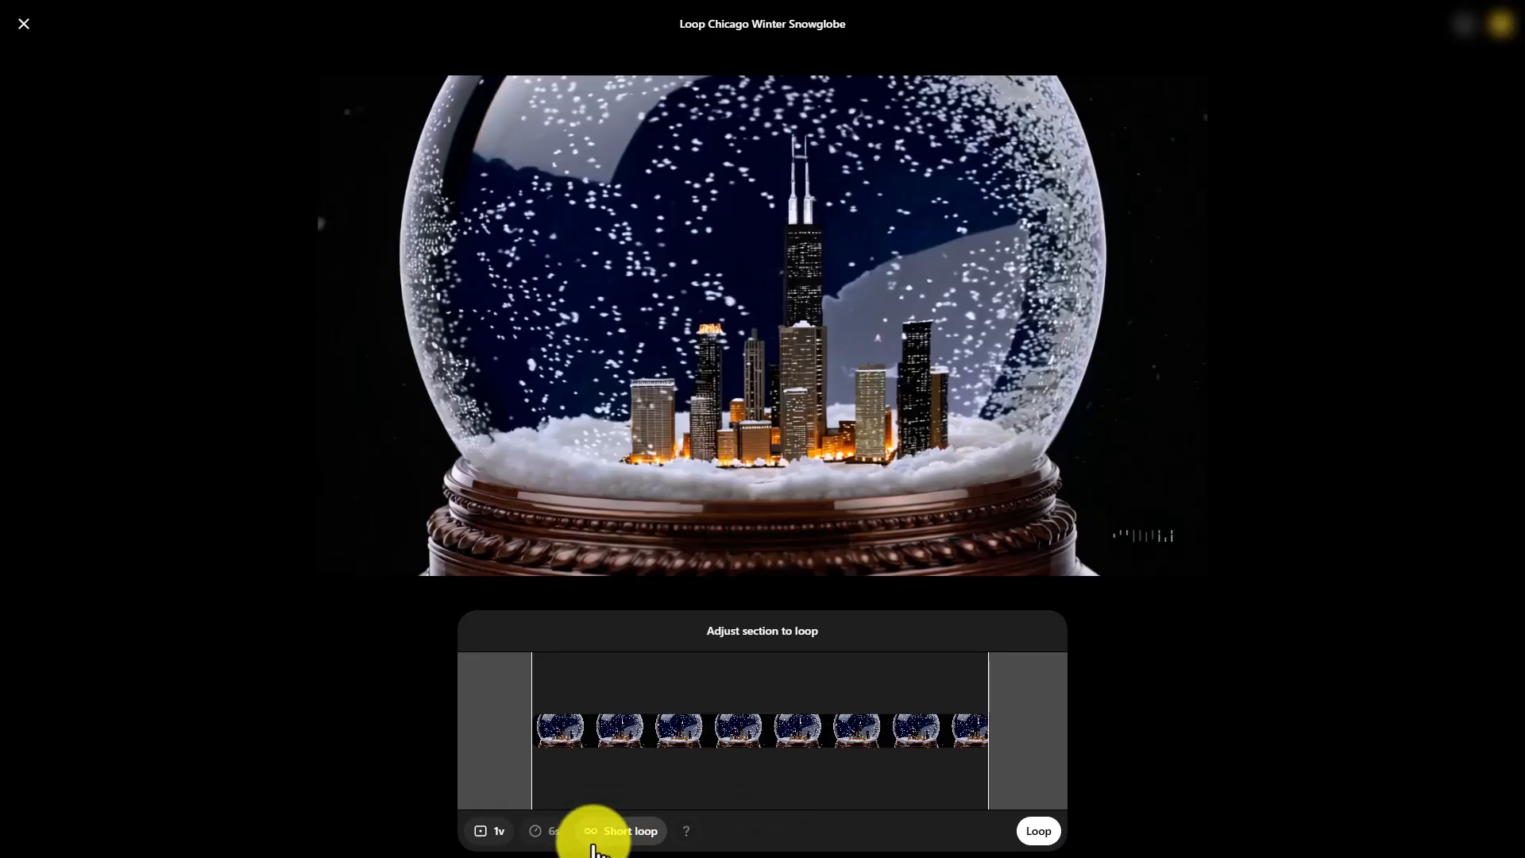
Trim both ends of the loop section inward for a 5-second loop and check its cost against the account's remaining credits
{"action": "left_click_drag", "start_coordinate": [531, 746], "coordinate": [579, 750]}
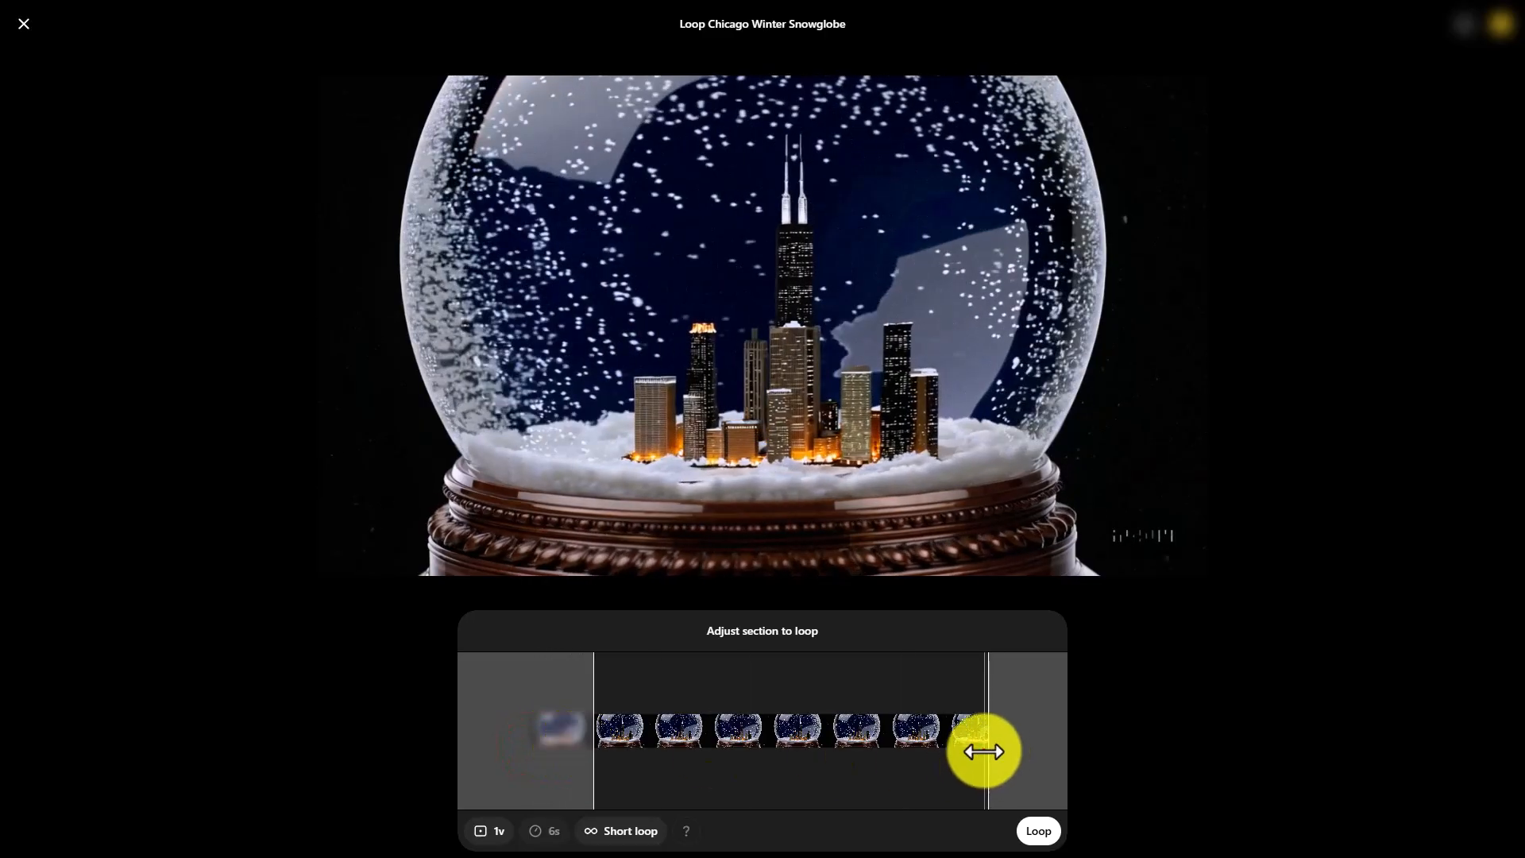
{"action": "left_click_drag", "start_coordinate": [985, 751], "coordinate": [943, 768]}
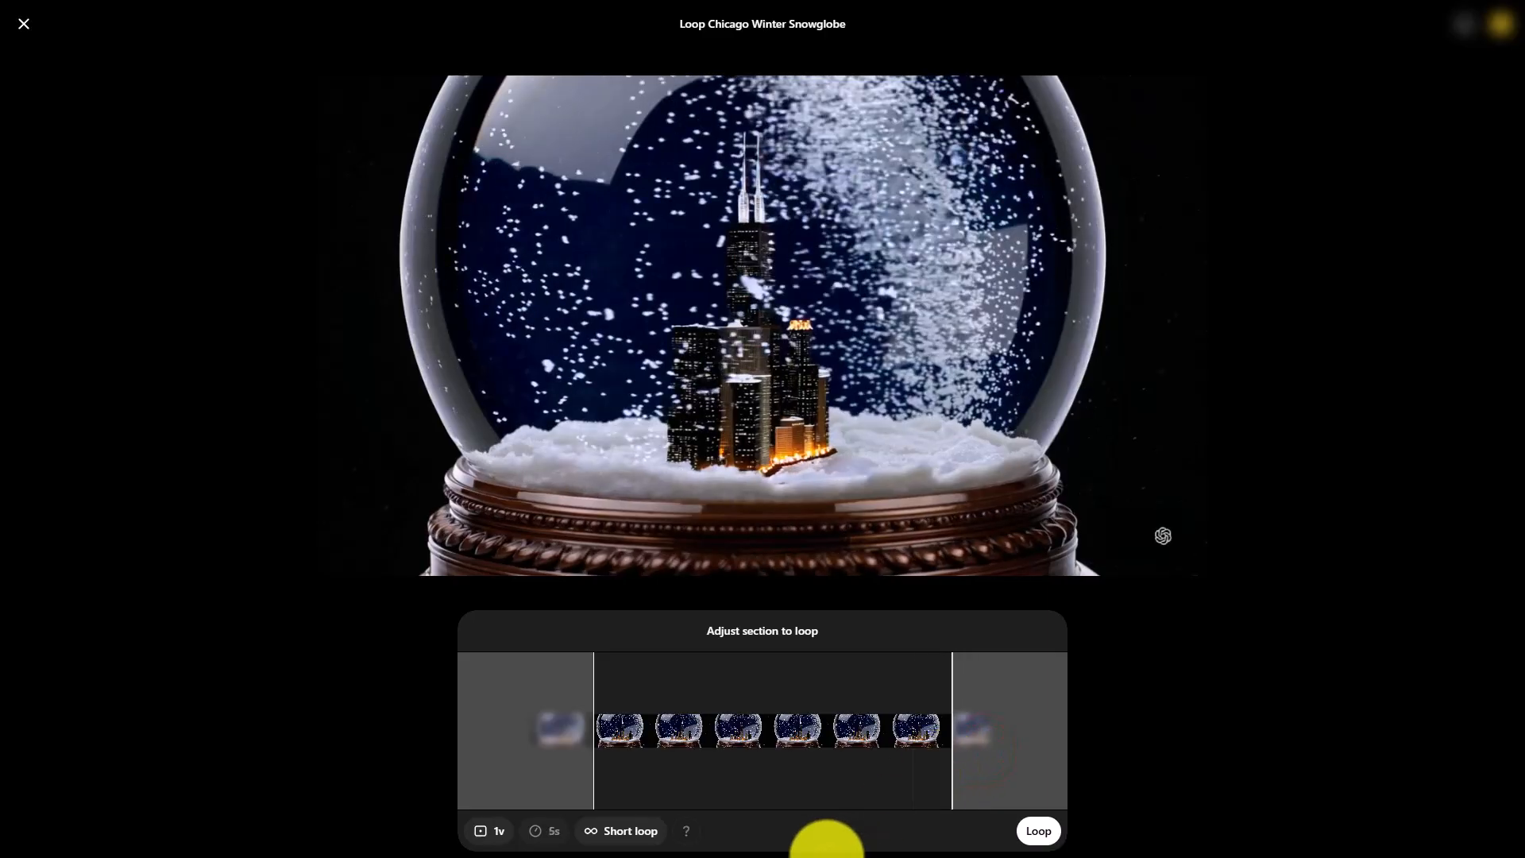
{"action": "mouse_move", "coordinate": [682, 835]}
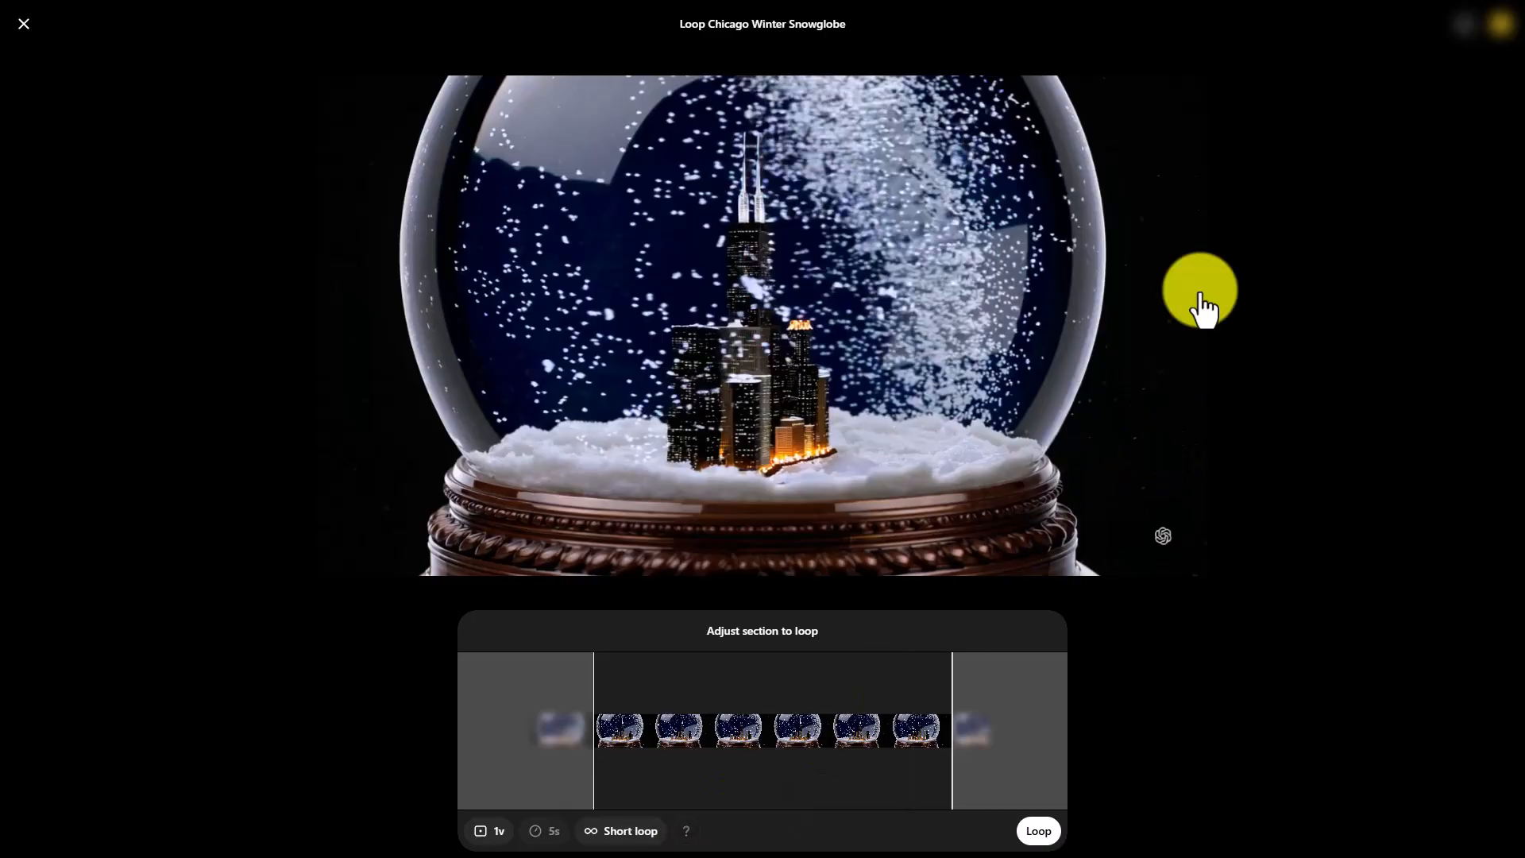
{"action": "left_click", "coordinate": [1503, 50]}
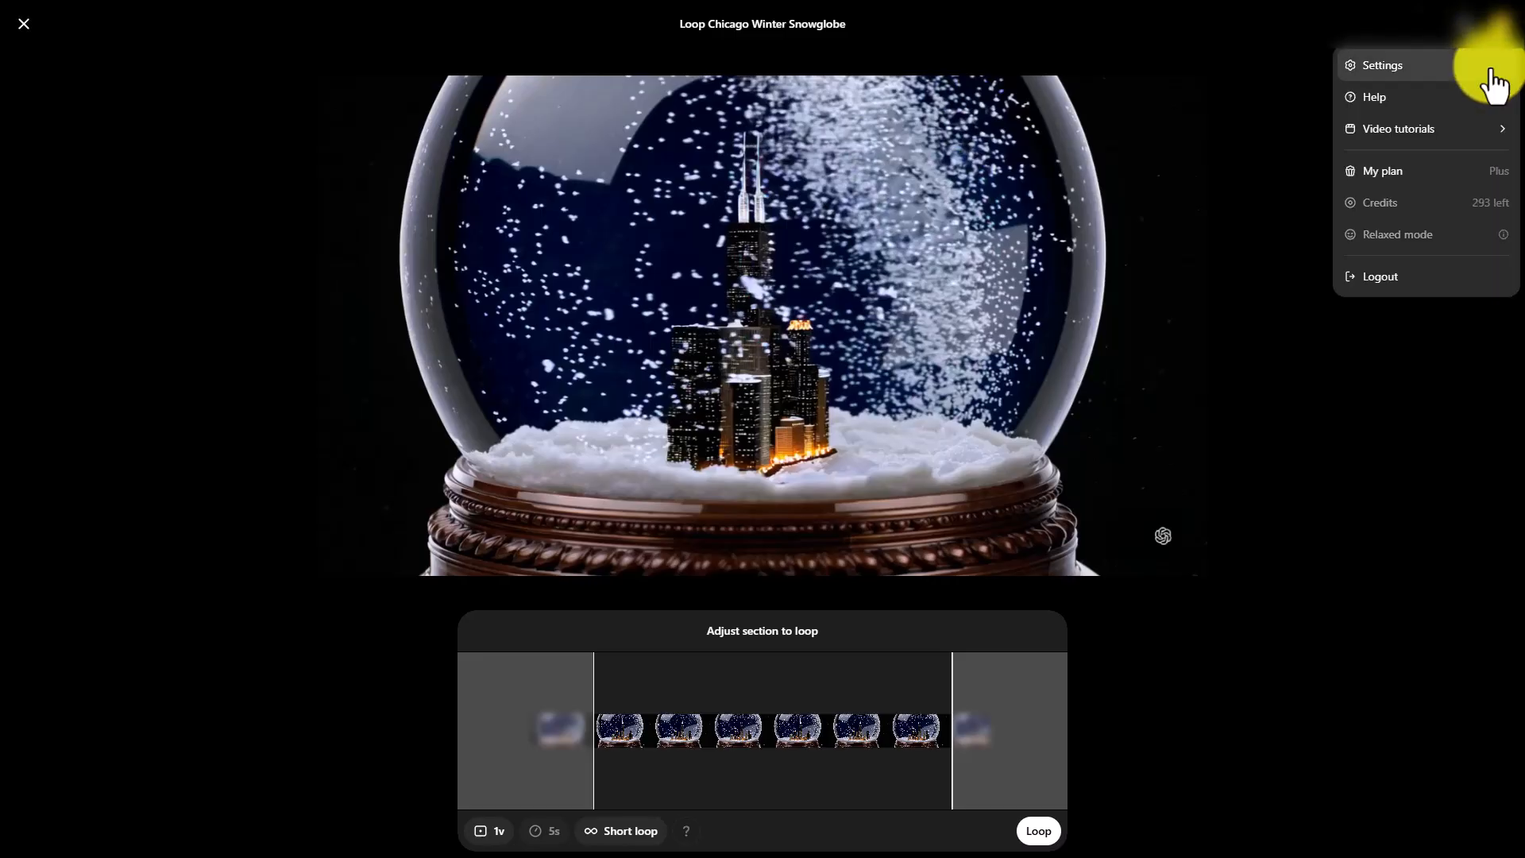
{"action": "left_click", "coordinate": [1480, 414]}
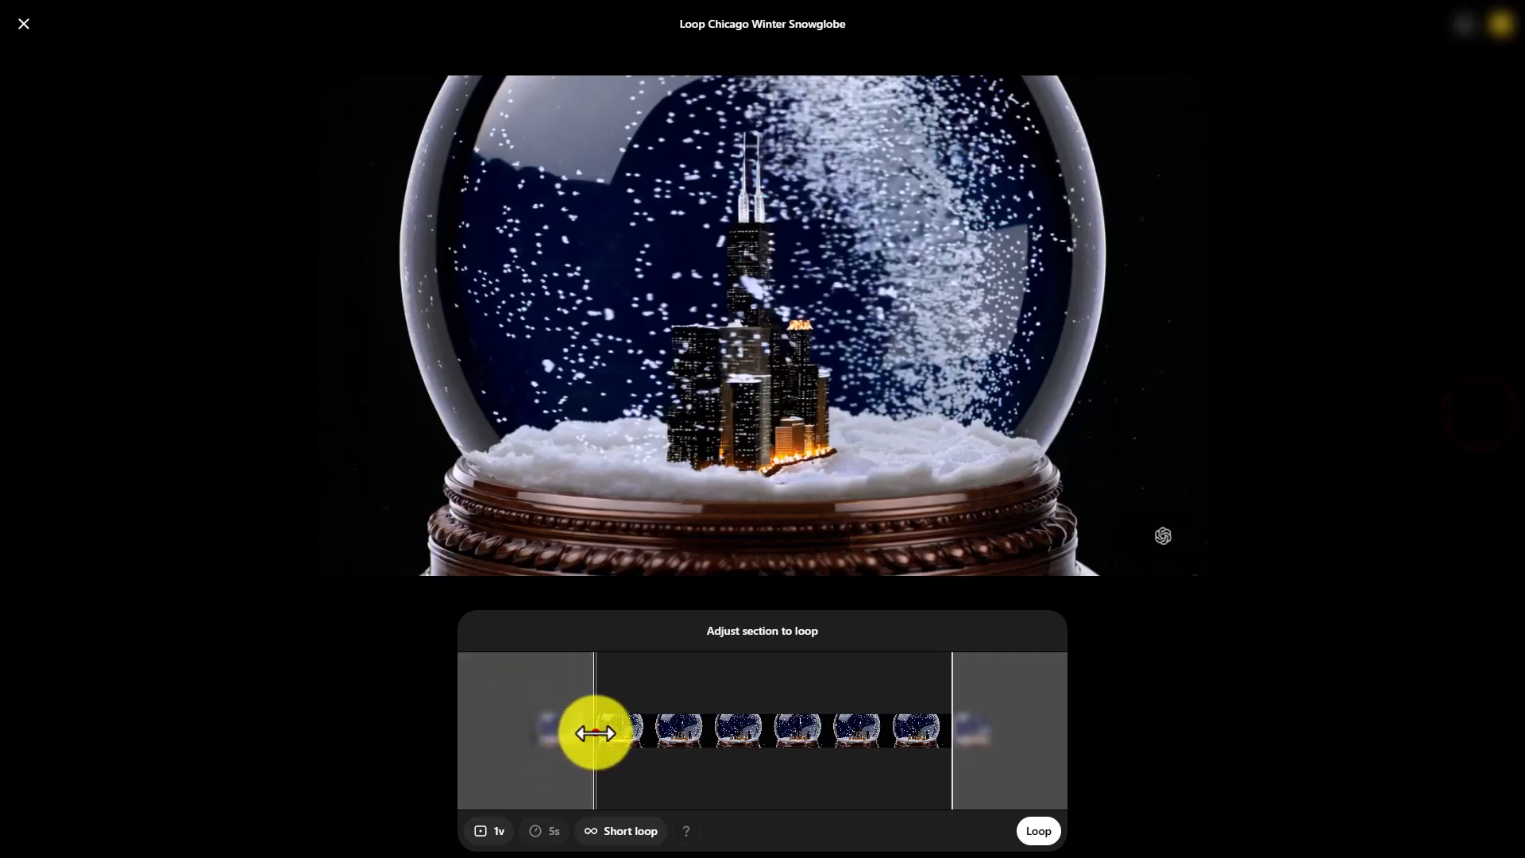
Narrow the loop section further at both ends to a 4-second loop and generate it
{"action": "left_click_drag", "start_coordinate": [595, 732], "coordinate": [644, 736]}
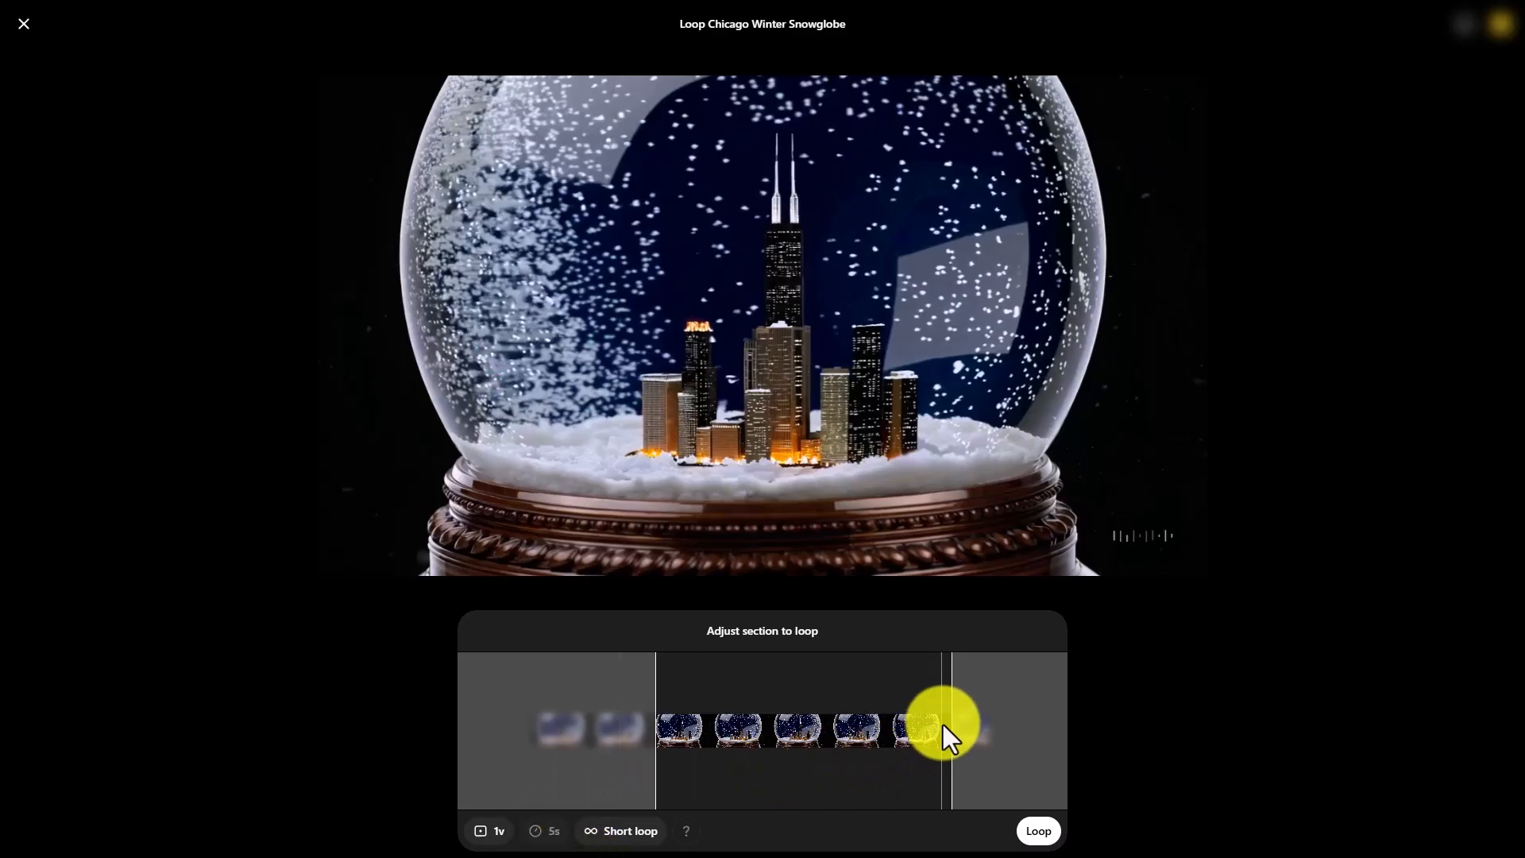
{"action": "left_click_drag", "start_coordinate": [943, 724], "coordinate": [926, 725]}
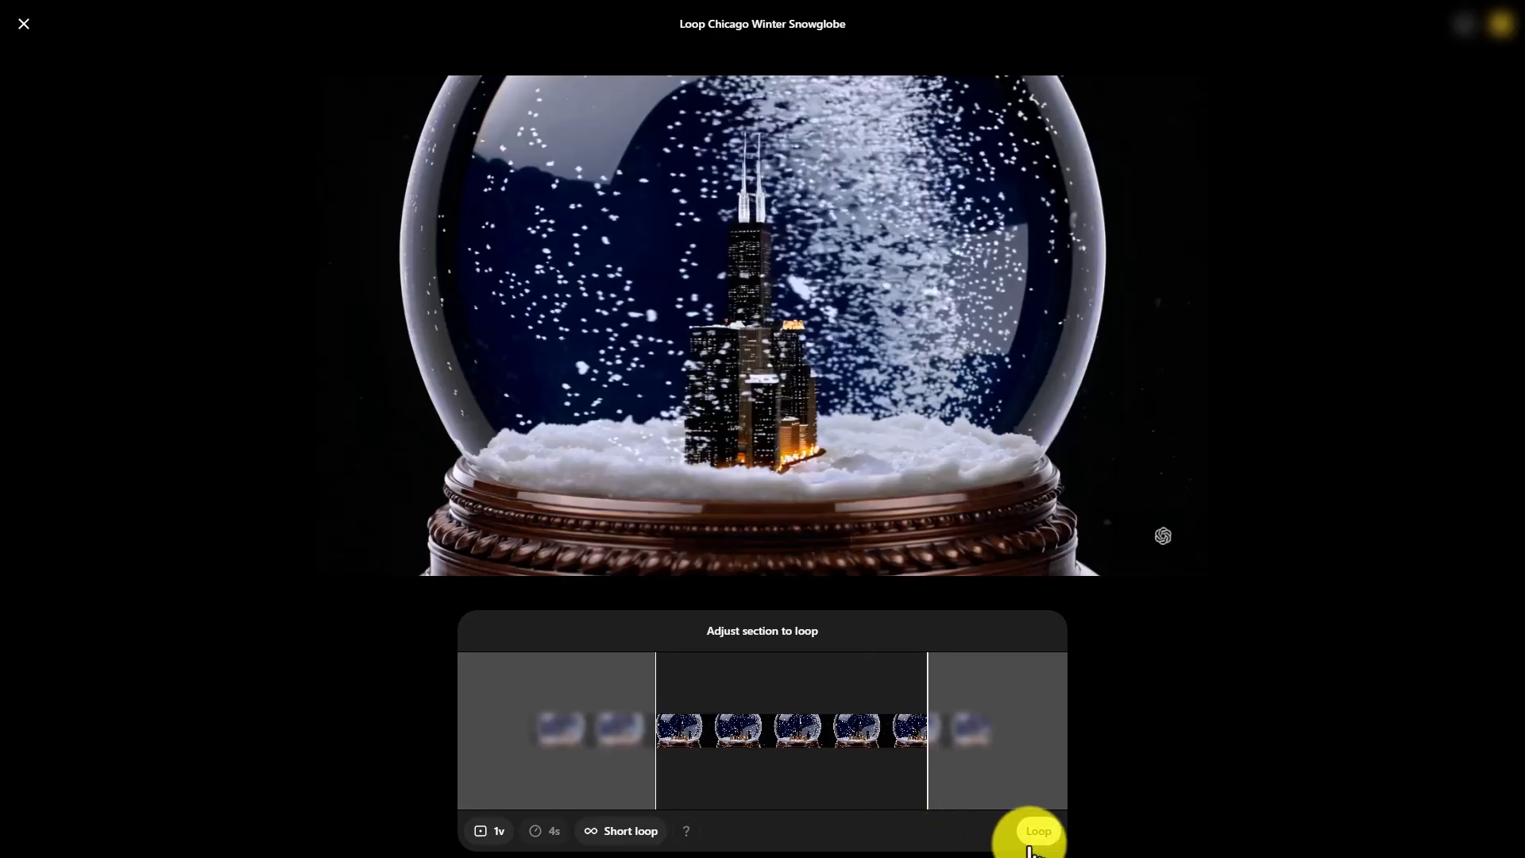
{"action": "left_click", "coordinate": [1038, 833]}
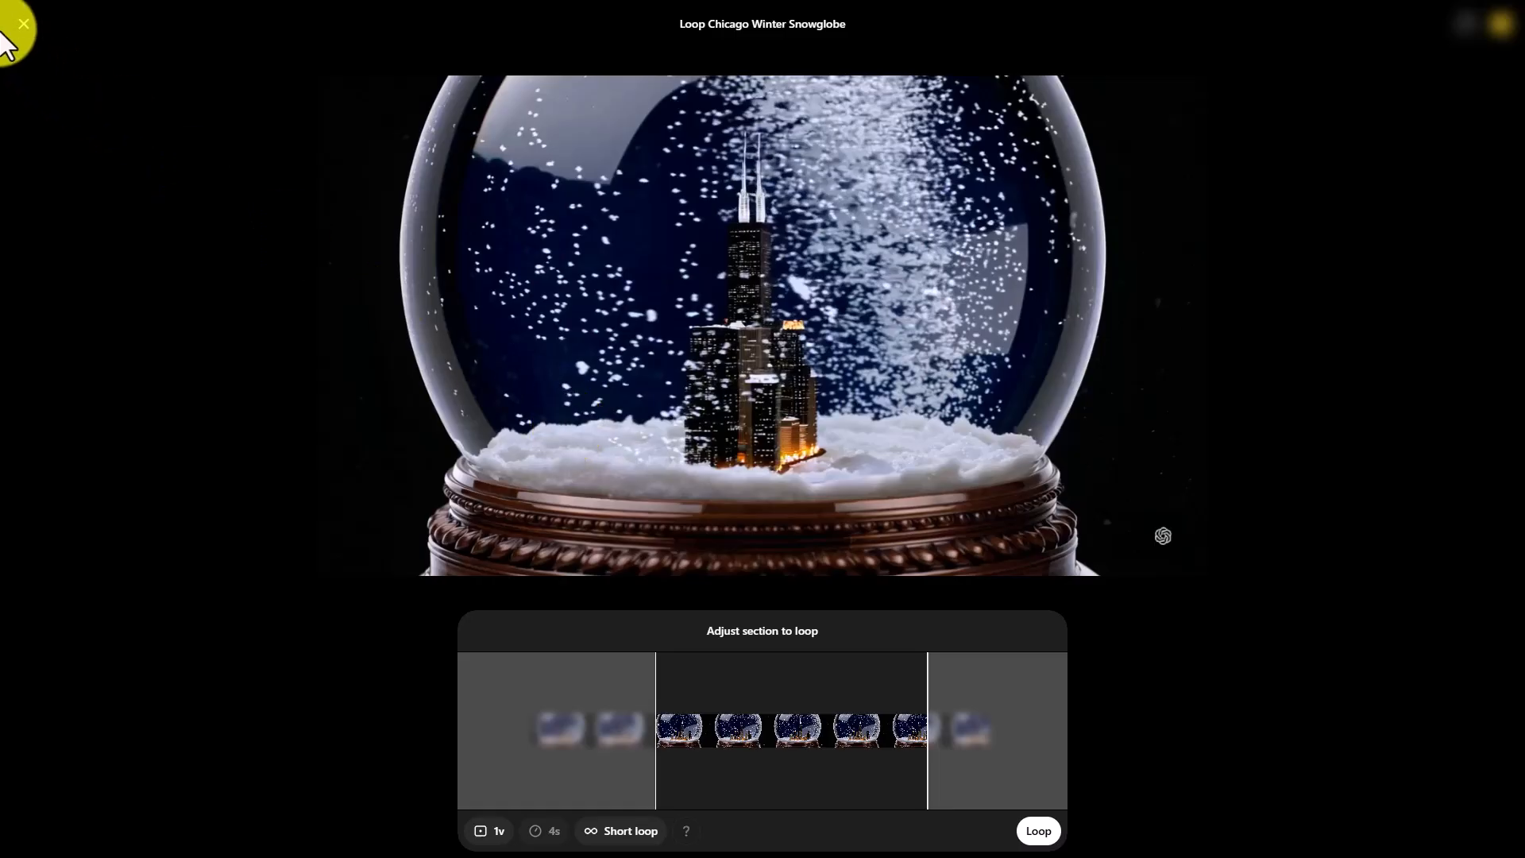
Leave the loop editor for the video library and open the finished Loop Video
{"action": "left_click", "coordinate": [25, 26]}
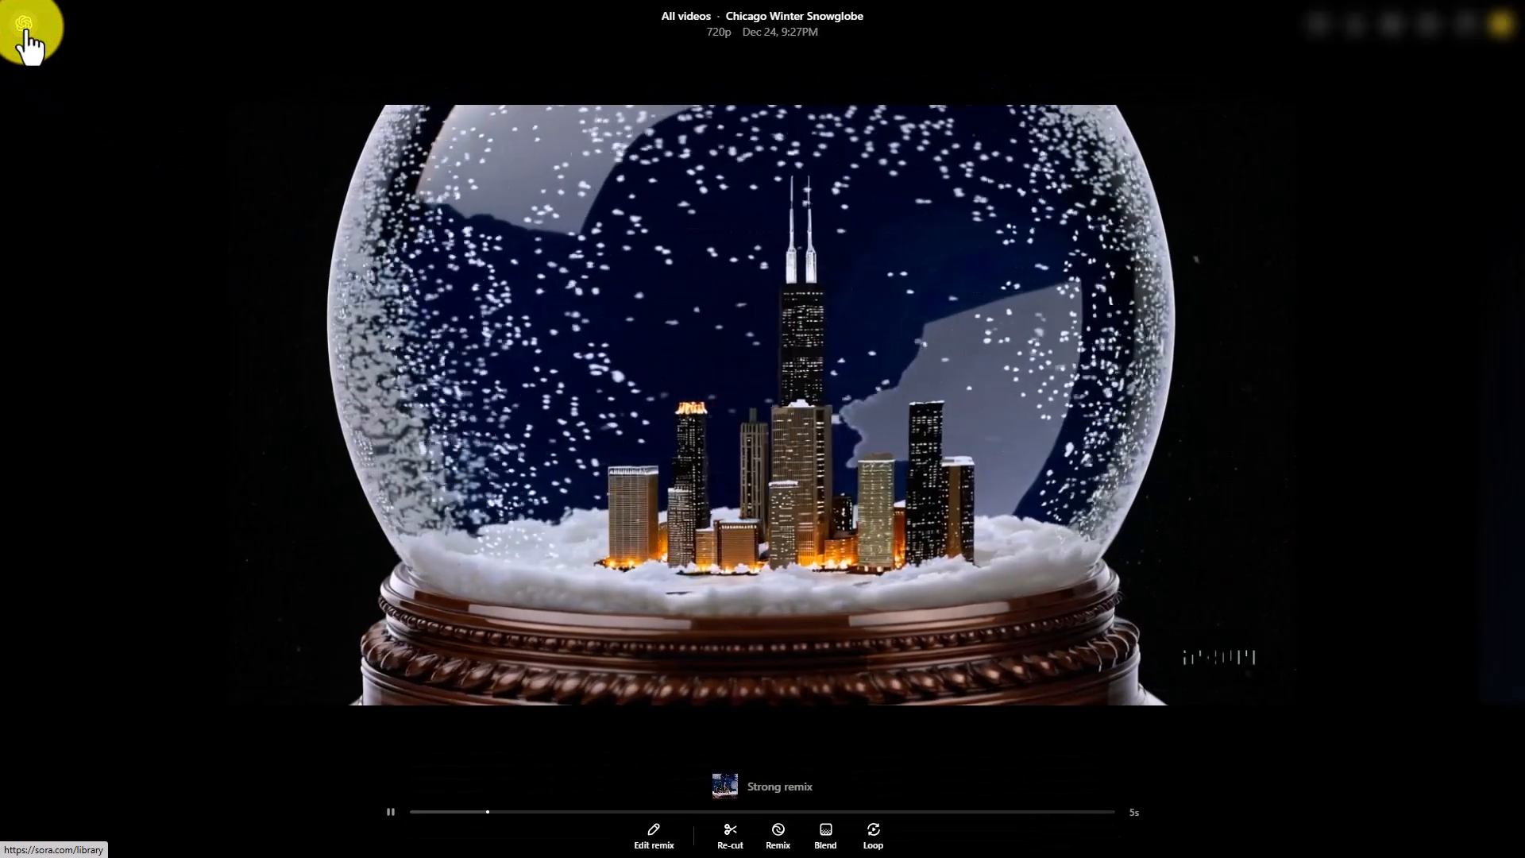
{"action": "left_click", "coordinate": [25, 25]}
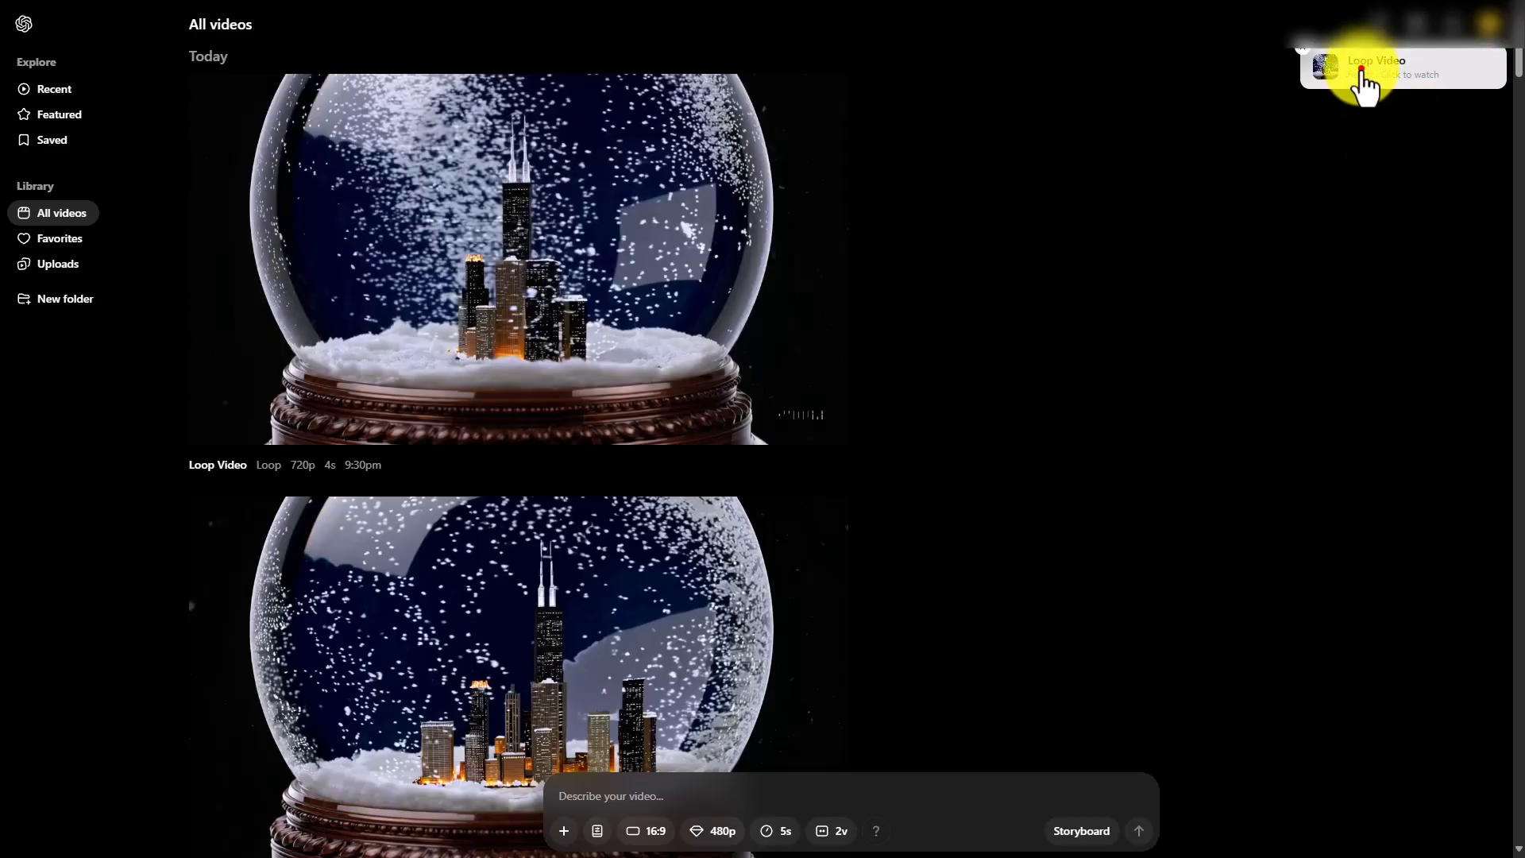
{"action": "left_click", "coordinate": [1361, 75]}
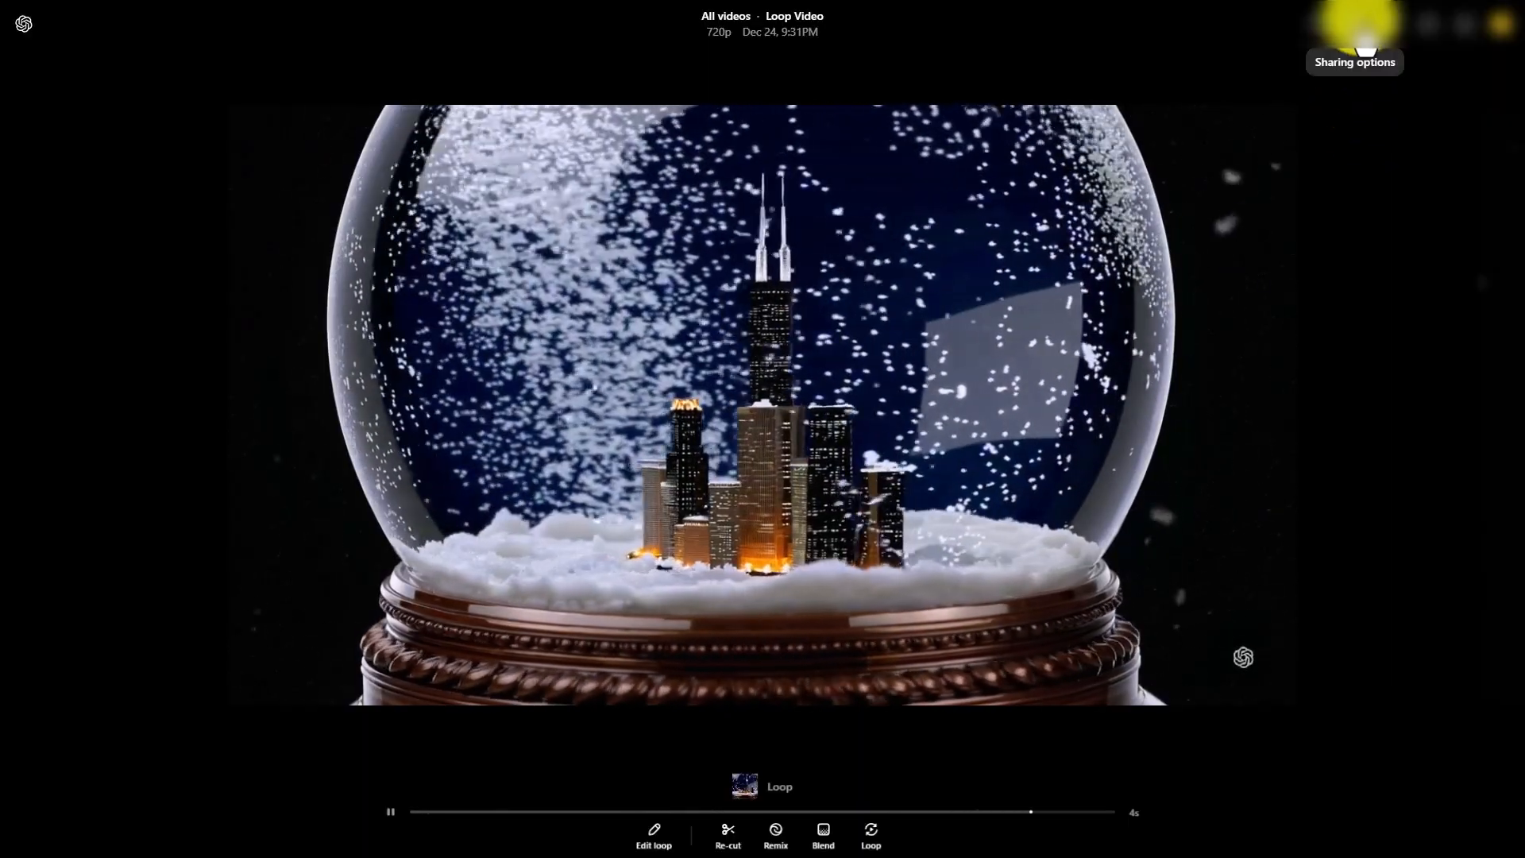
Look through the Loop Video's sharing, download and additional options, including adding it to a folder
{"action": "left_click", "coordinate": [1356, 27]}
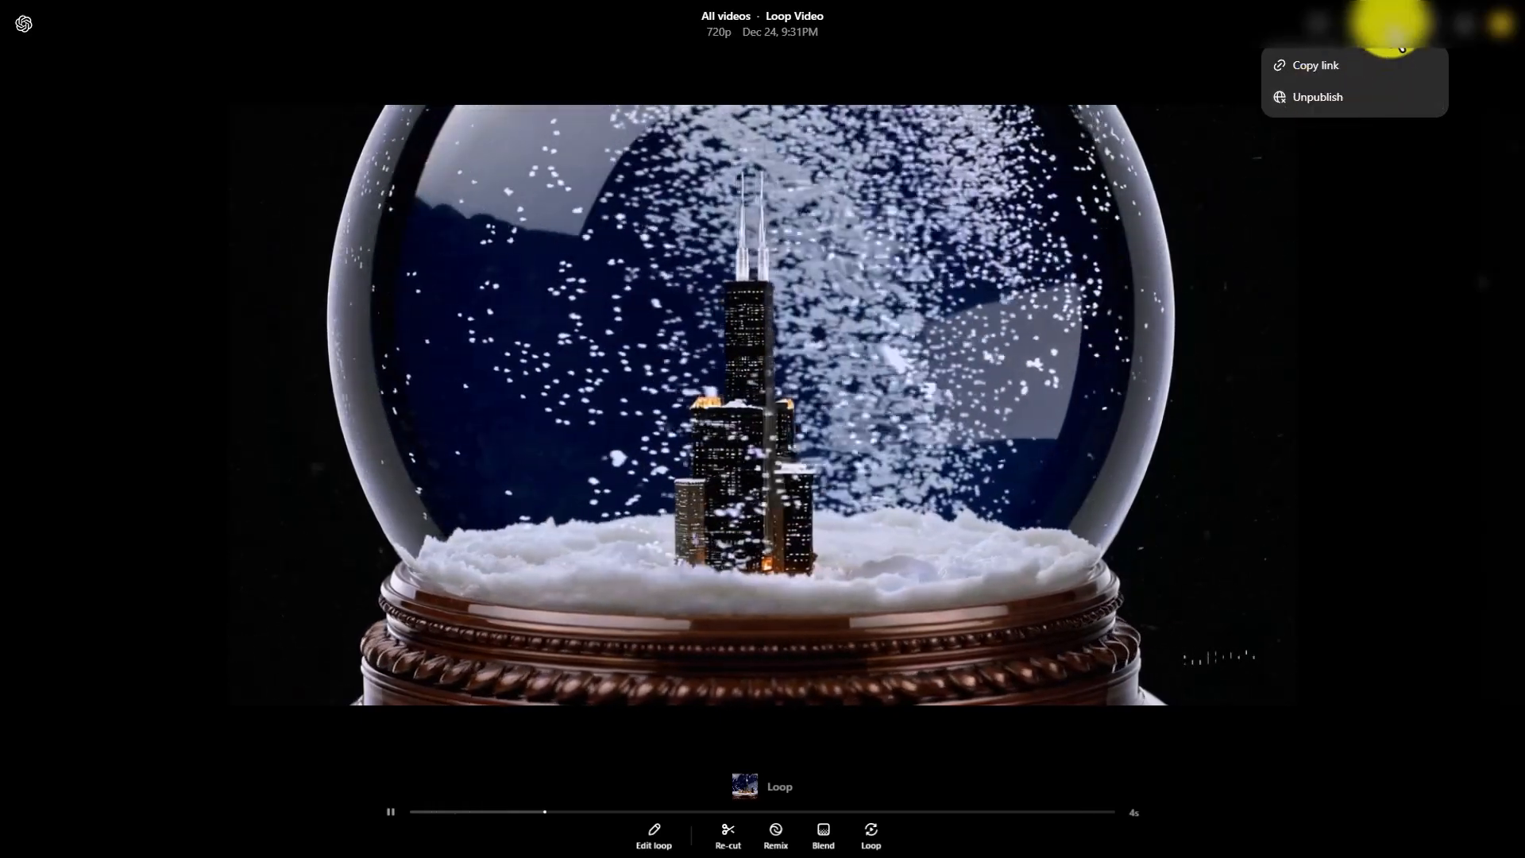
{"action": "left_click", "coordinate": [1394, 147]}
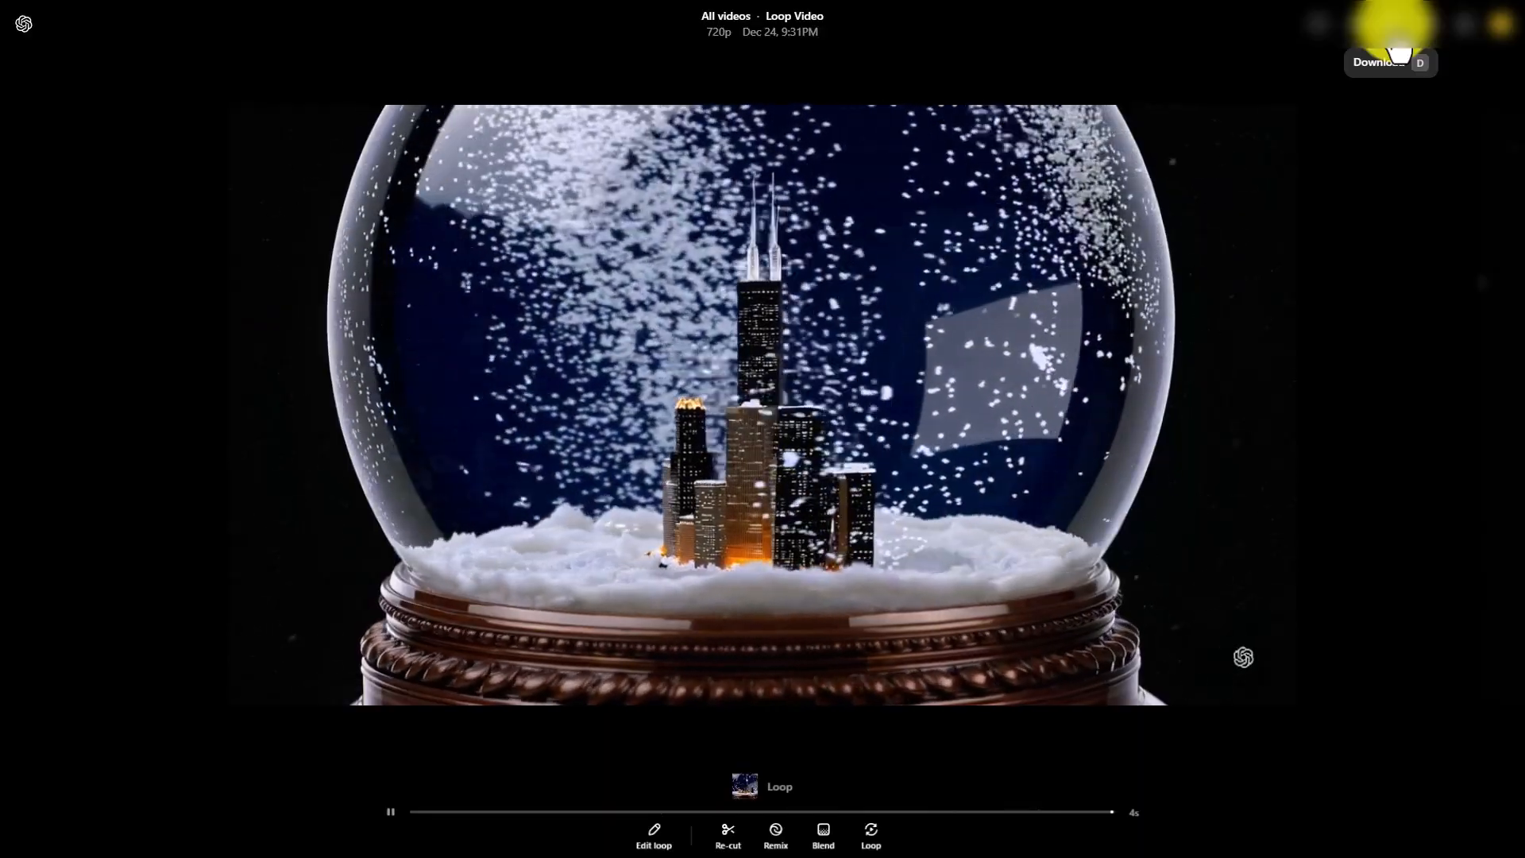
{"action": "left_click", "coordinate": [1429, 24]}
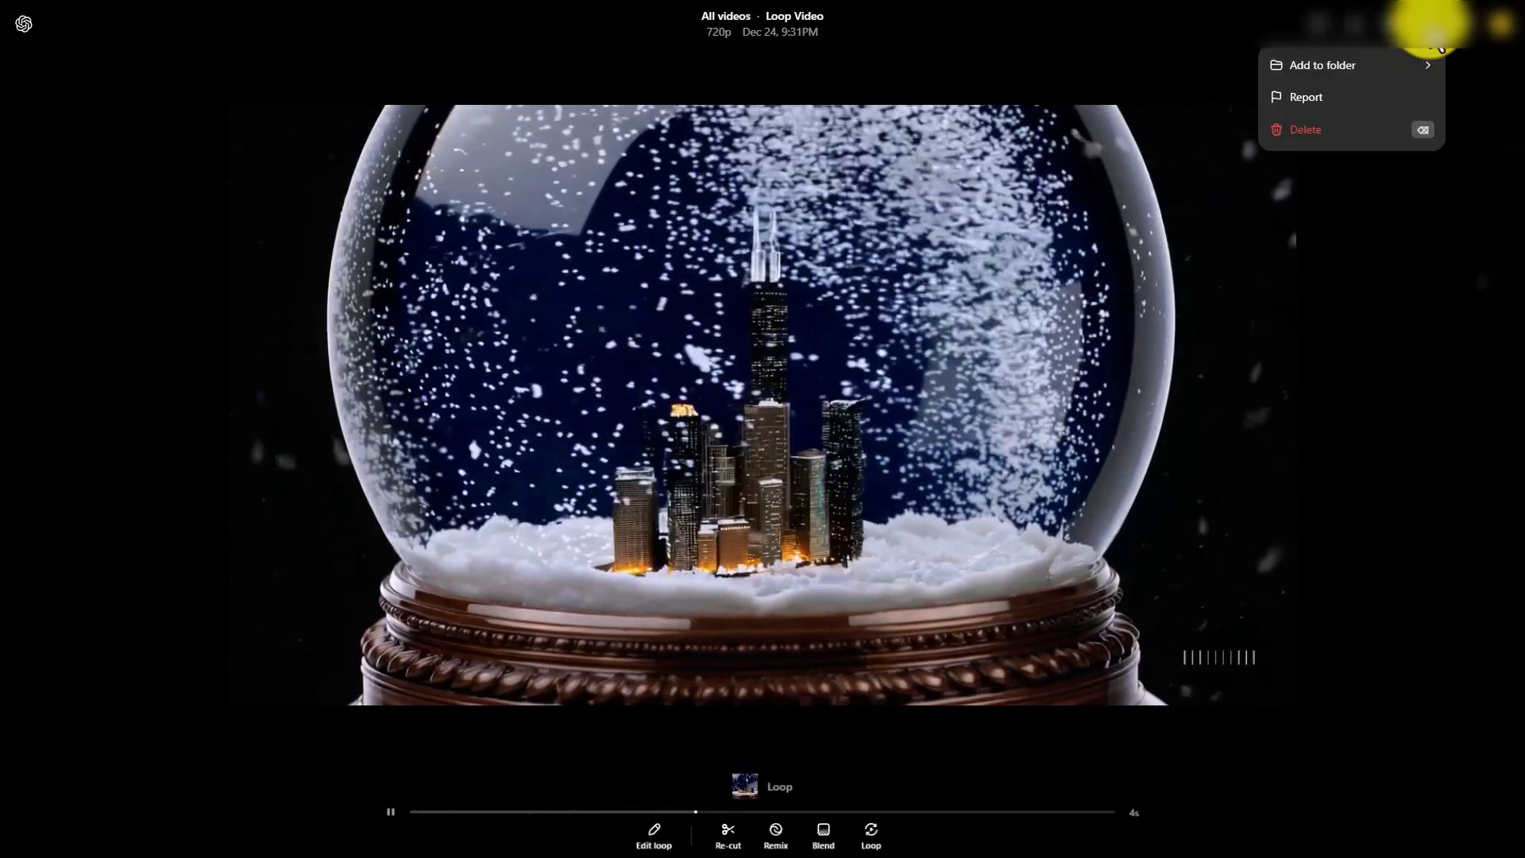
{"action": "mouse_move", "coordinate": [1399, 58]}
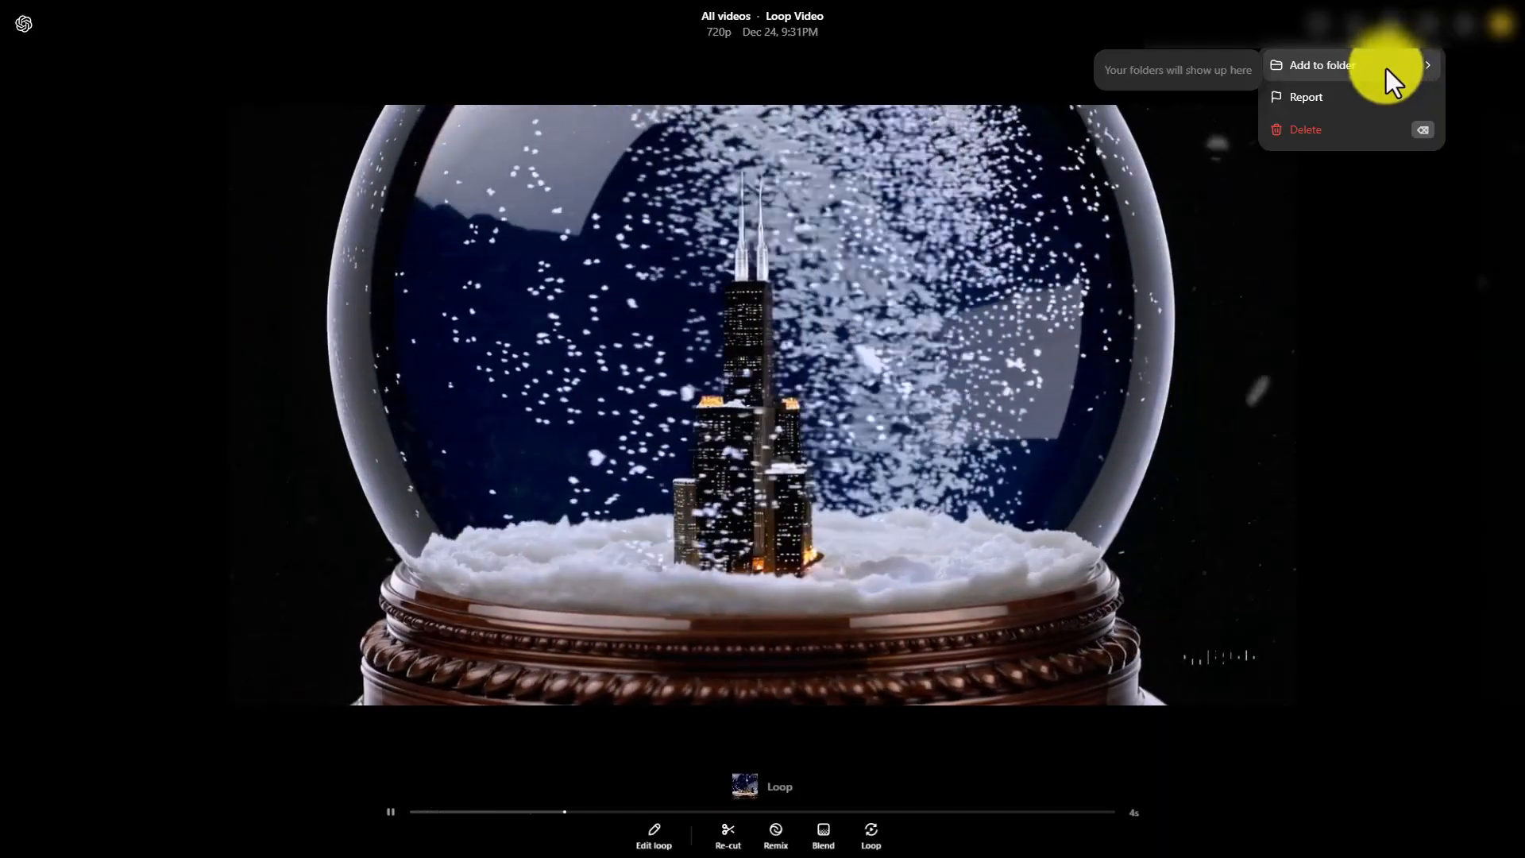
{"action": "left_click", "coordinate": [1364, 230]}
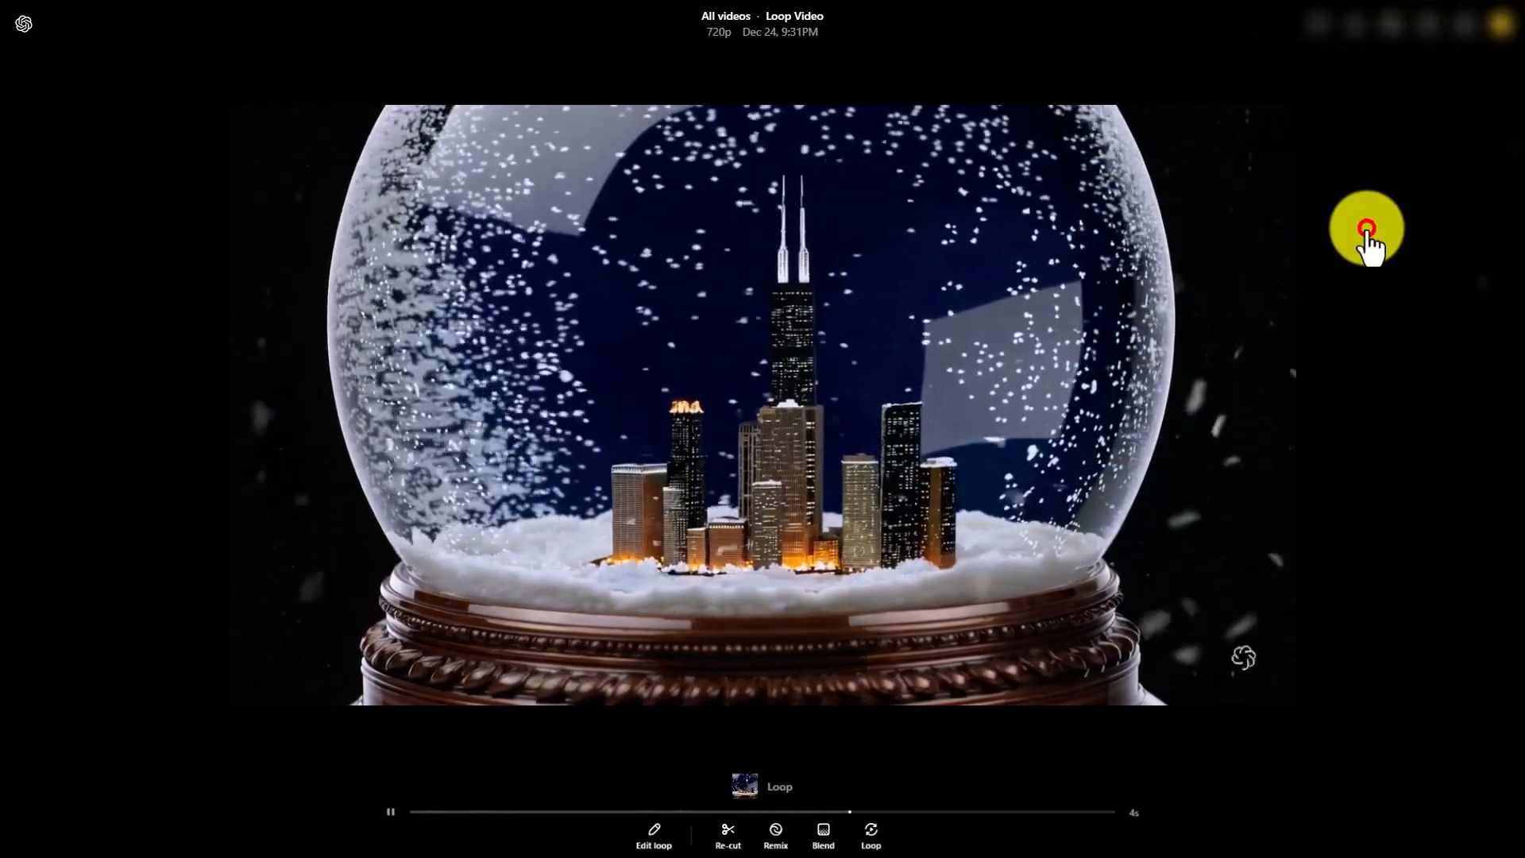
Return to the library and create a new folder named City Snowglobes
{"action": "left_click", "coordinate": [25, 24]}
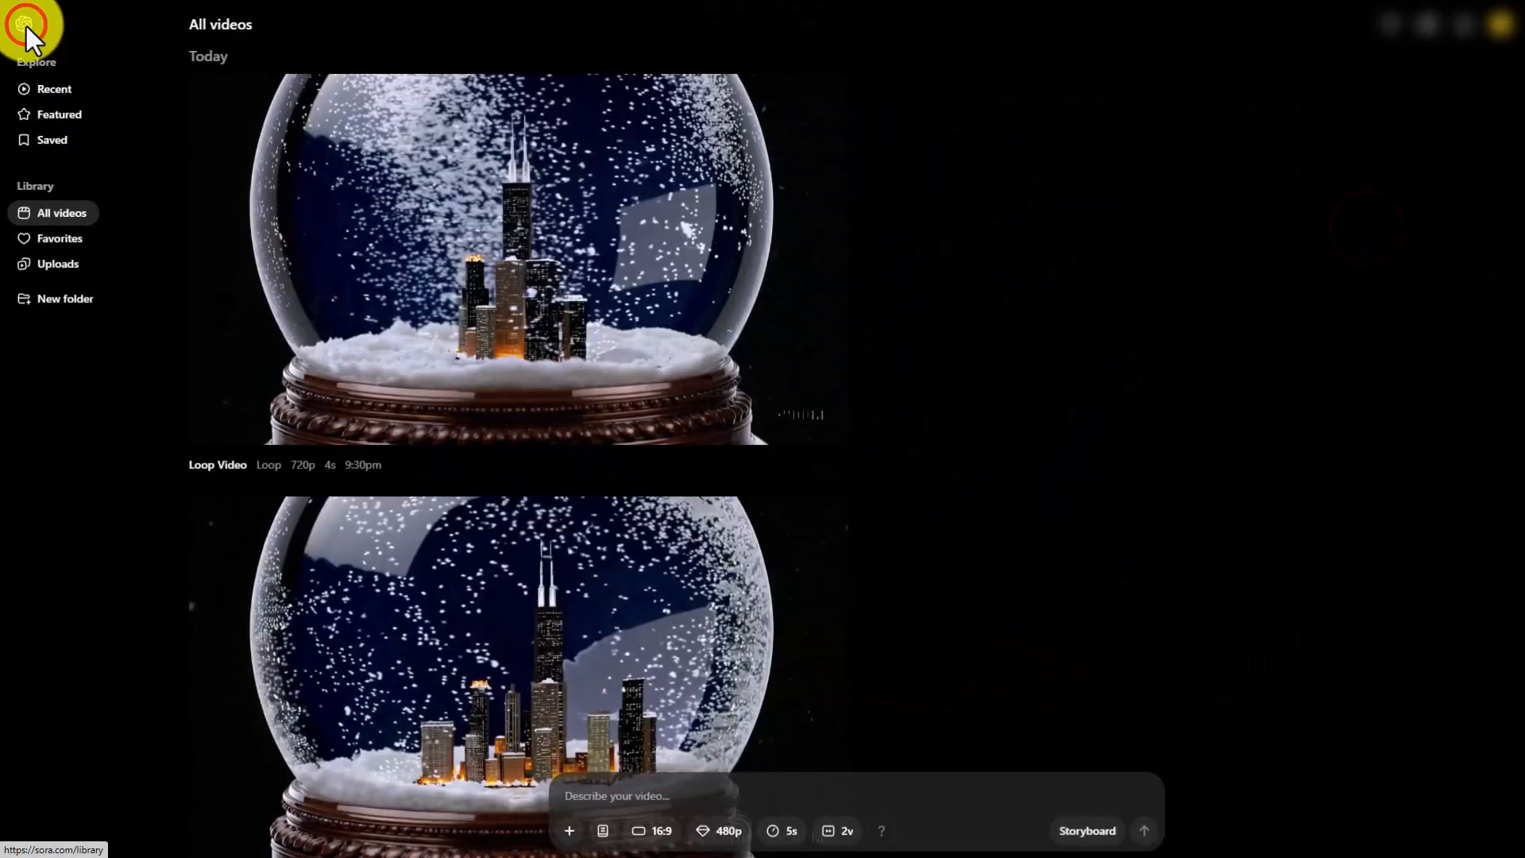
{"action": "left_click", "coordinate": [108, 295]}
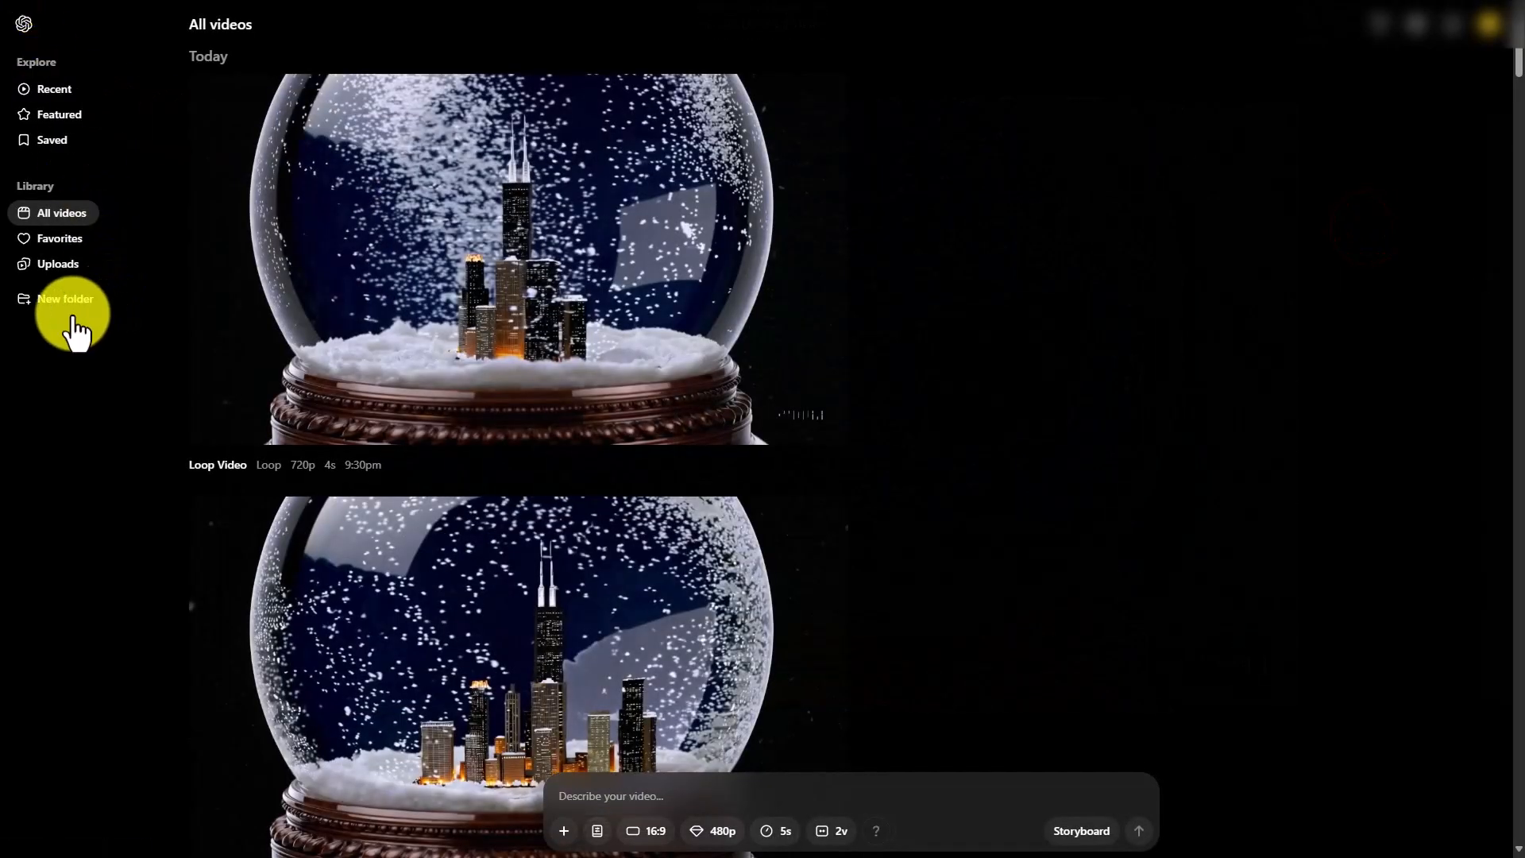
{"action": "type", "text": "City Snowglobes"}
{"action": "key", "text": "Return"}
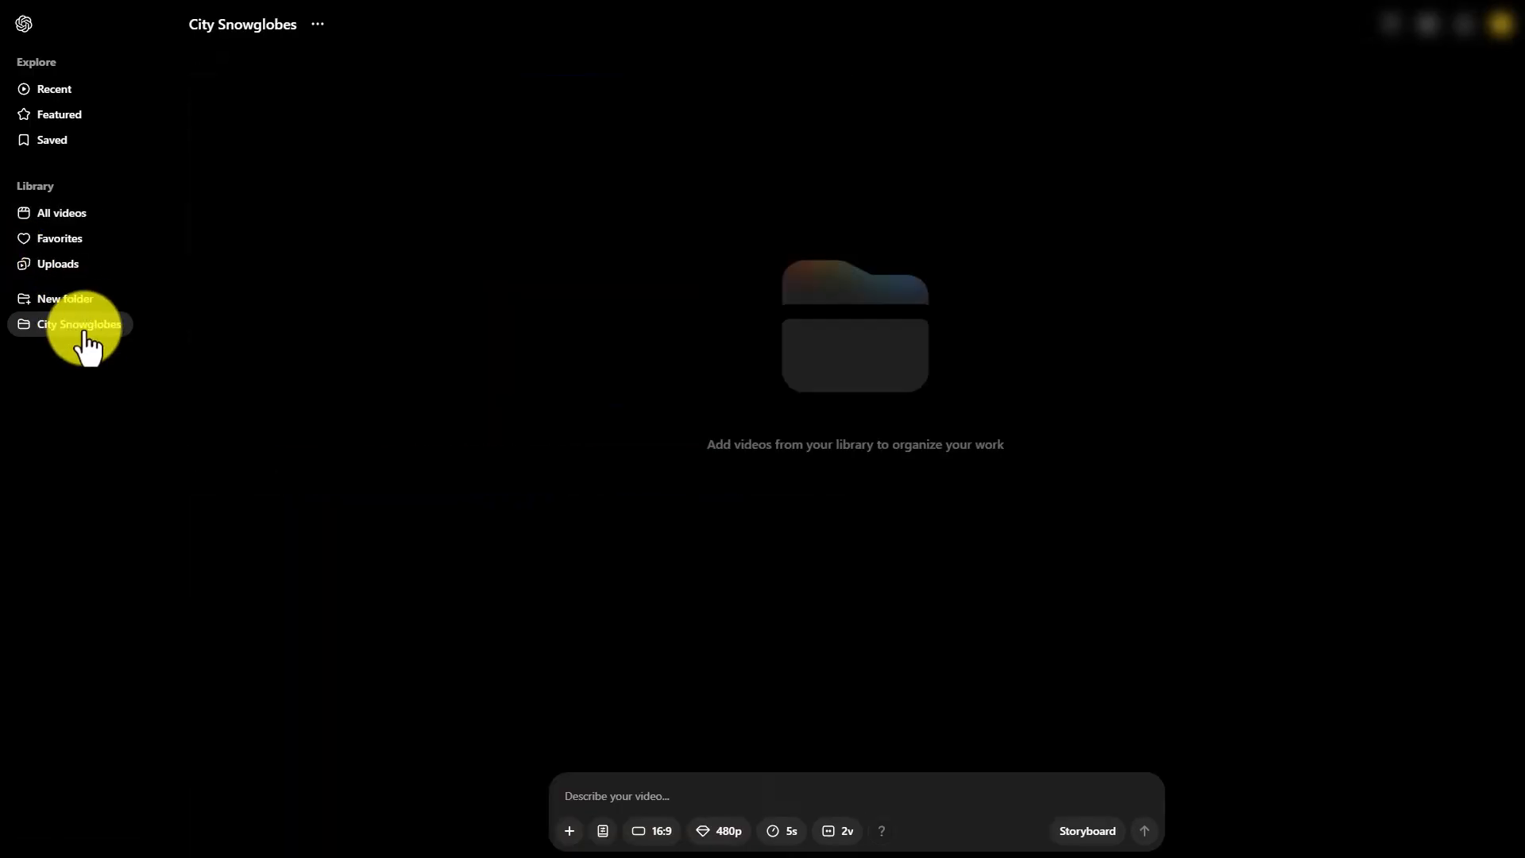
Add the Loop Video from all videos to the City Snowglobes folder and open that folder
{"action": "left_click", "coordinate": [77, 223]}
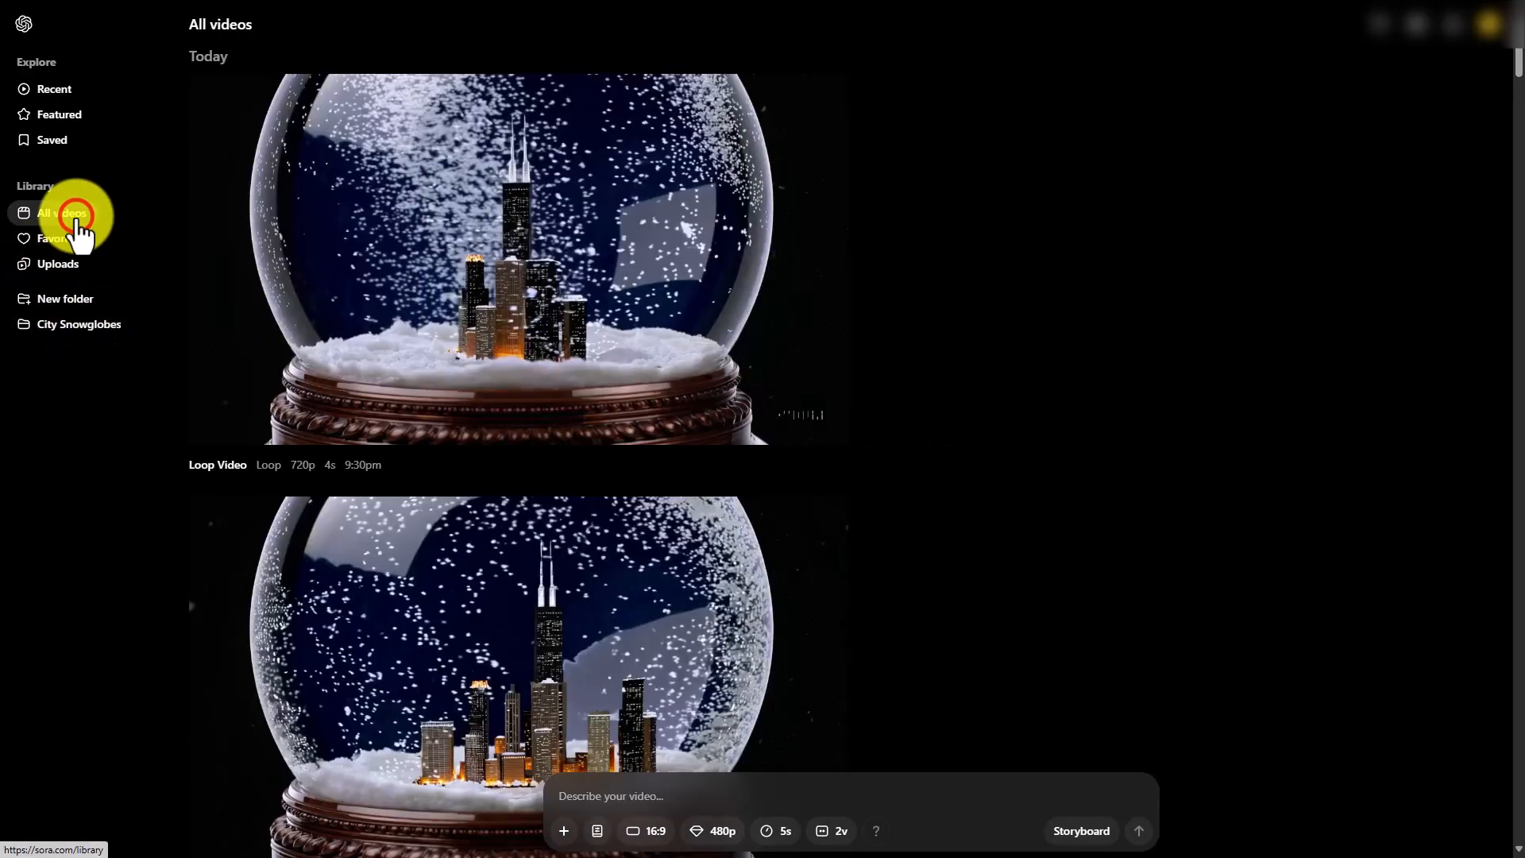
{"action": "left_click", "coordinate": [833, 92]}
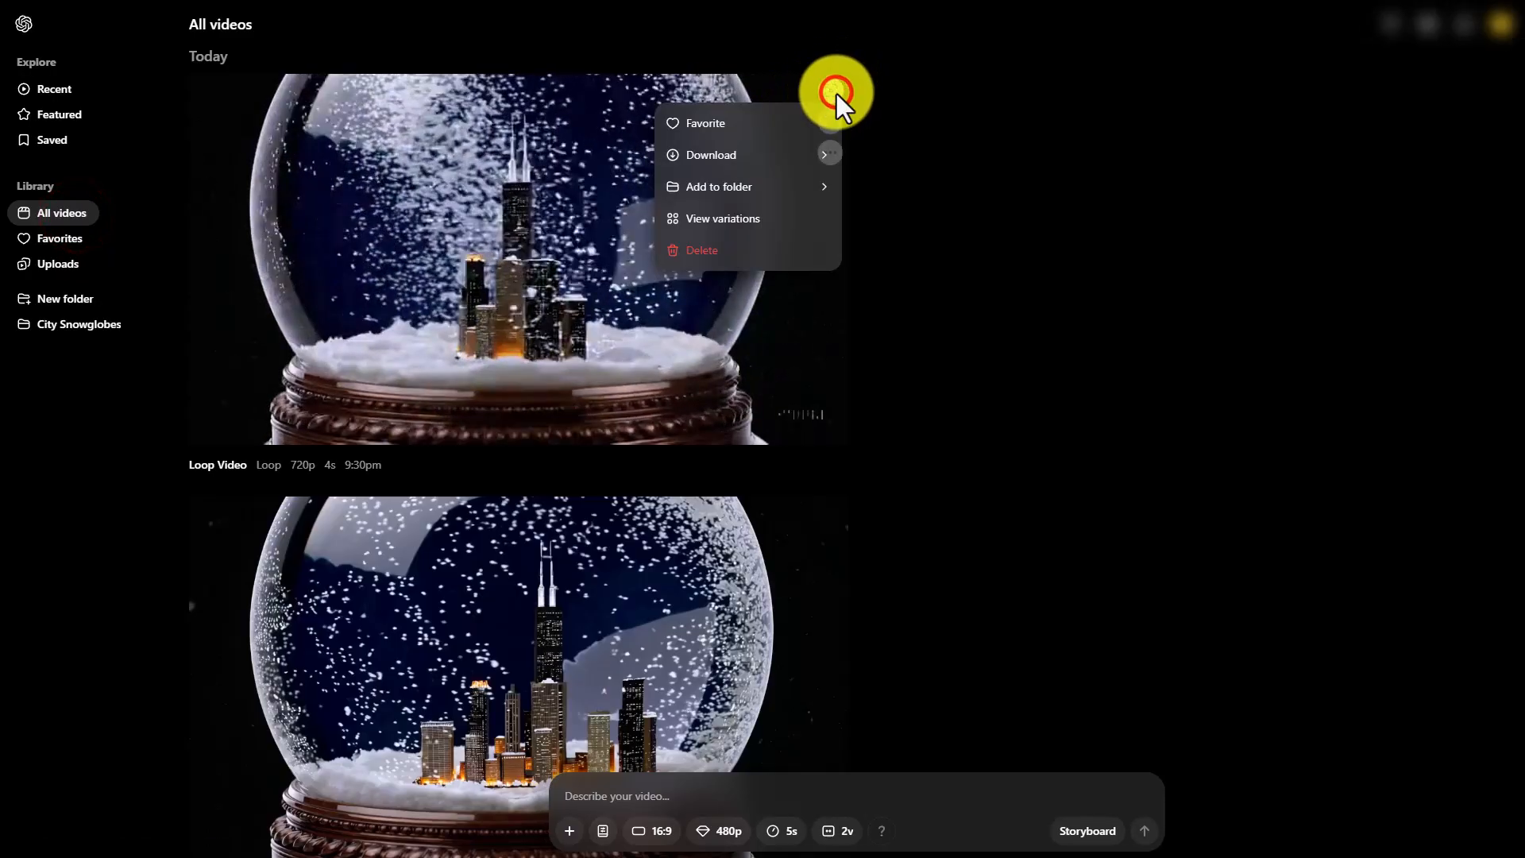
{"action": "mouse_move", "coordinate": [814, 188]}
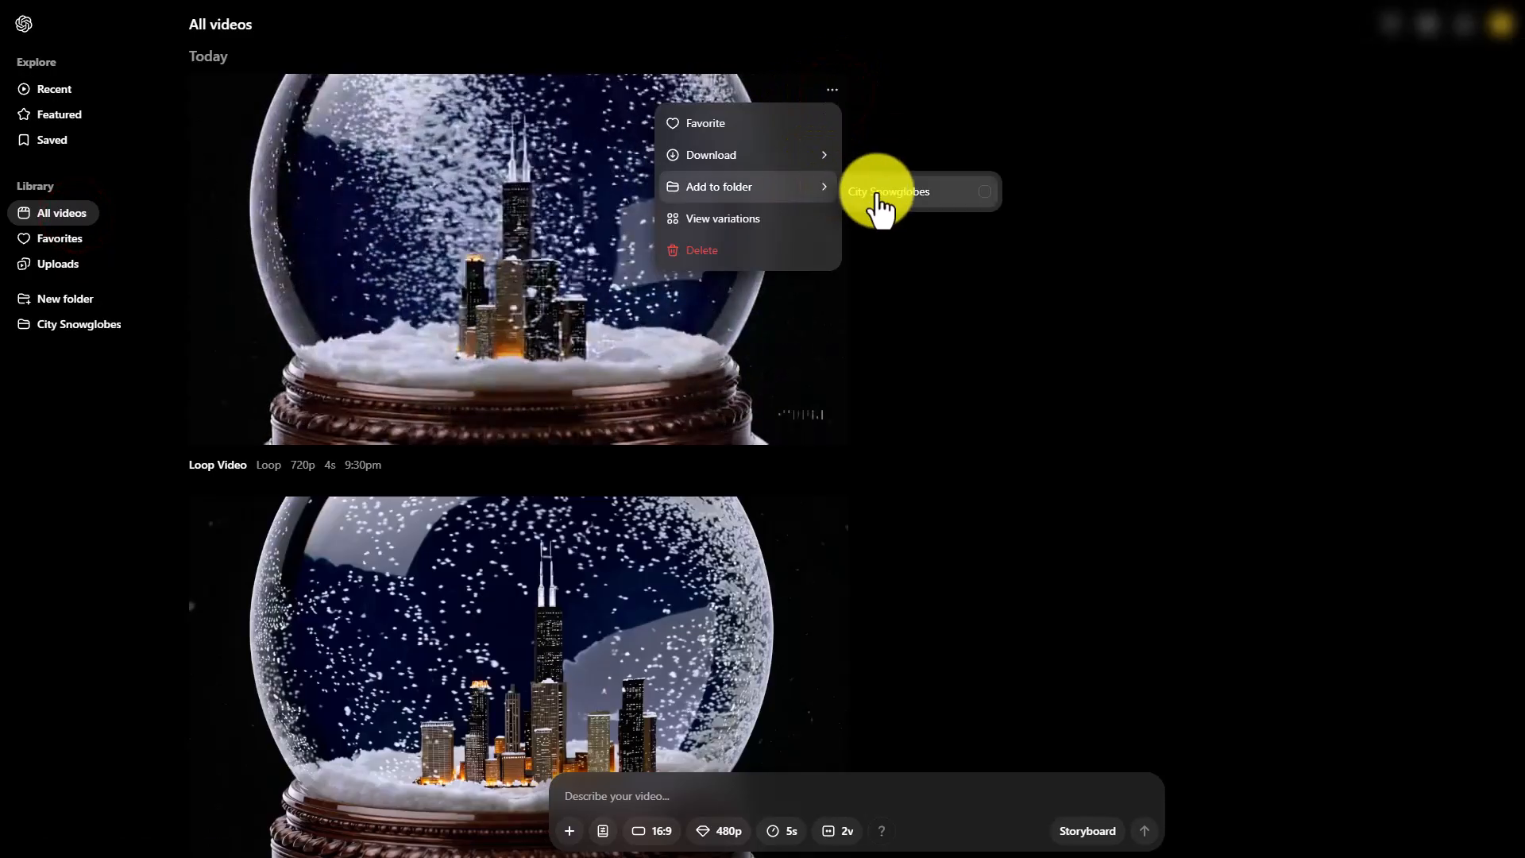
{"action": "left_click", "coordinate": [961, 191]}
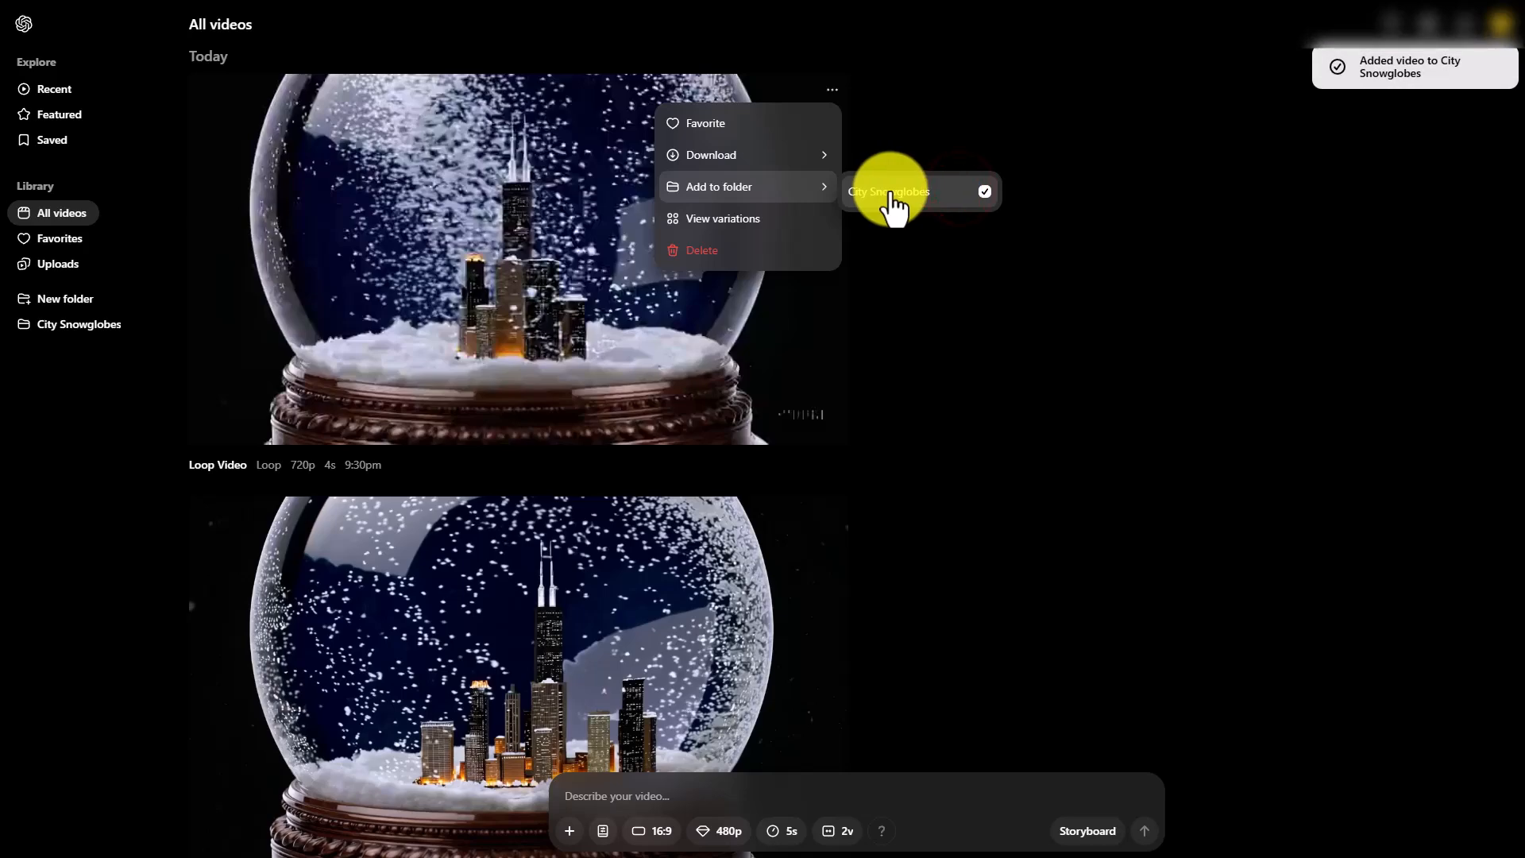
{"action": "left_click", "coordinate": [81, 478]}
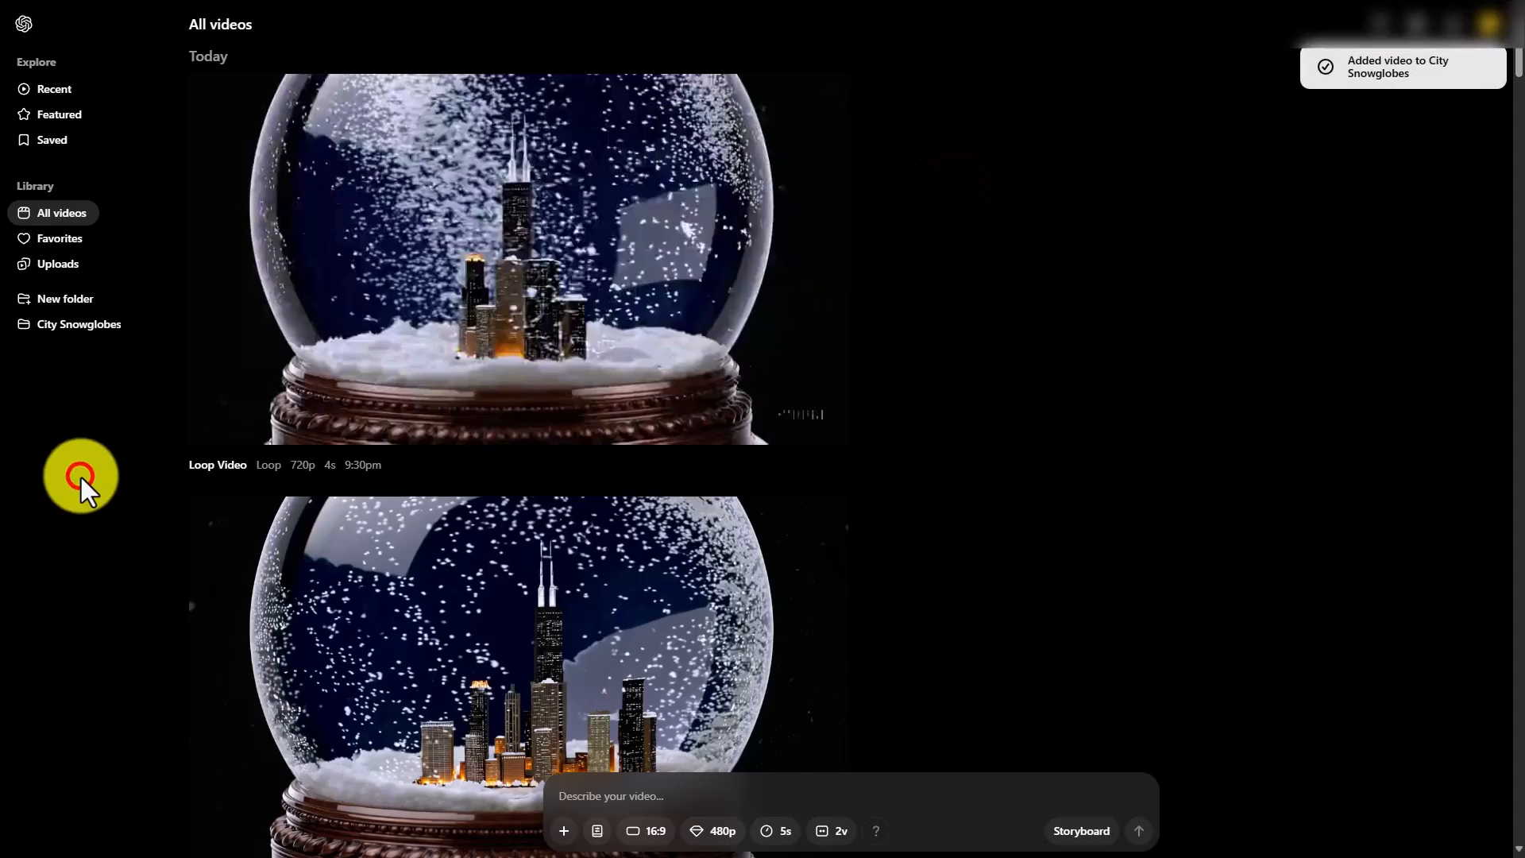
{"action": "left_click", "coordinate": [88, 334]}
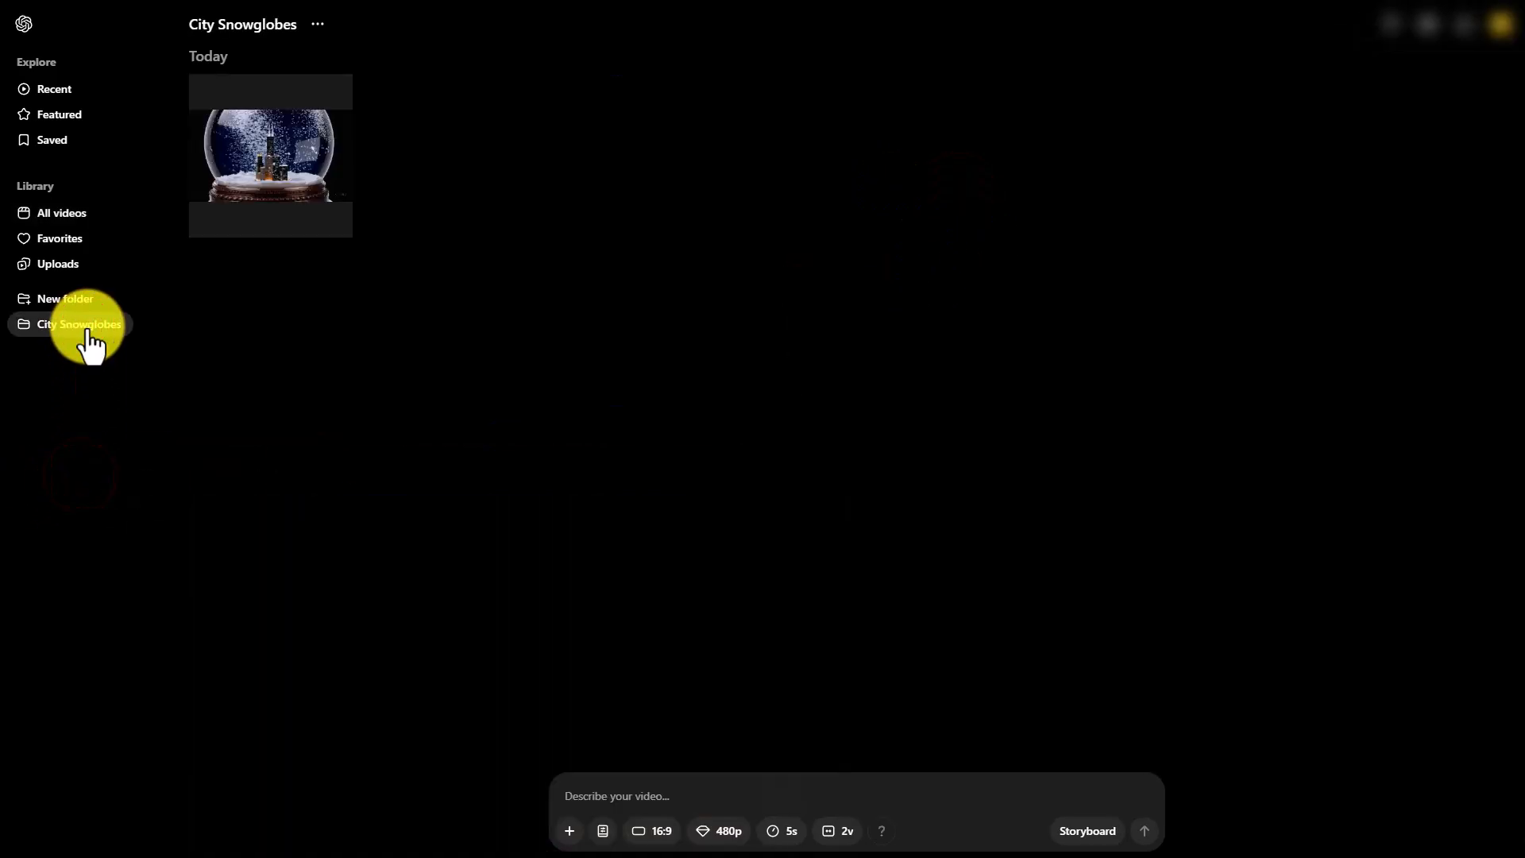